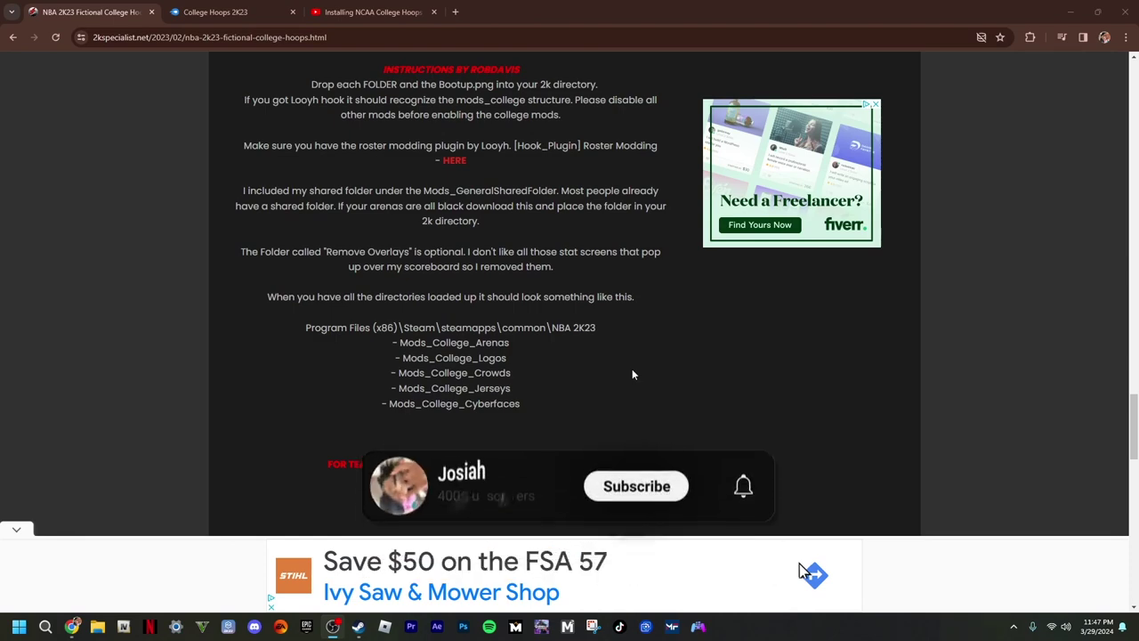
# Step: Read through the 146-team College Hoops mod article down to its PROCEED TO DOWNLOAD link
pyautogui.scroll(4, 631, 374)
pyautogui.scroll(10, 450, 347)
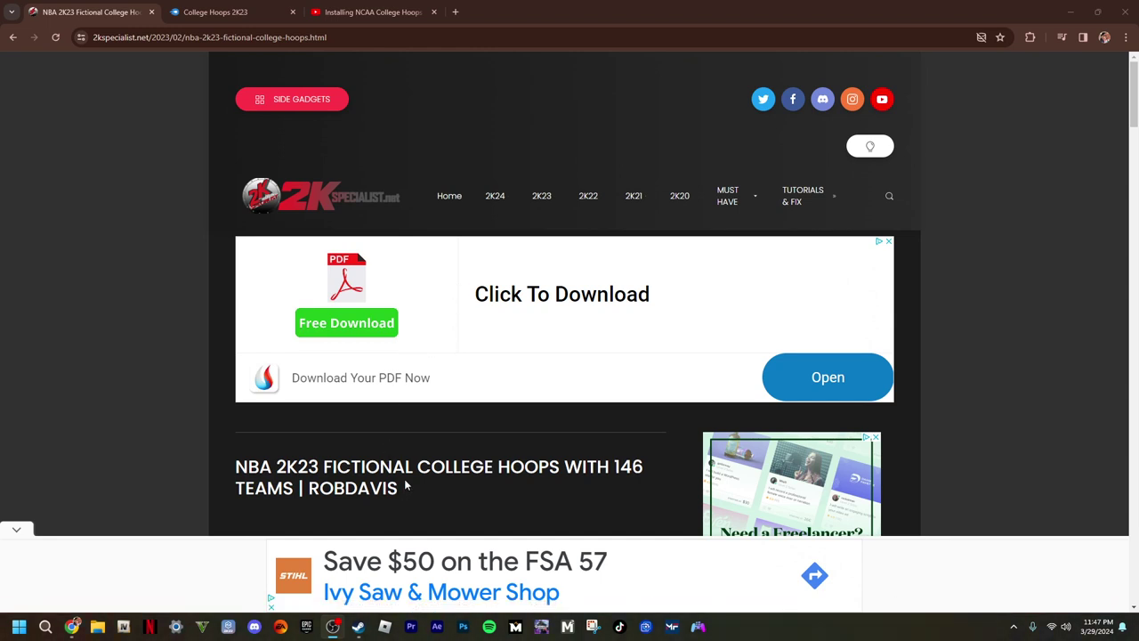
pyautogui.scroll(-10, 405, 485)
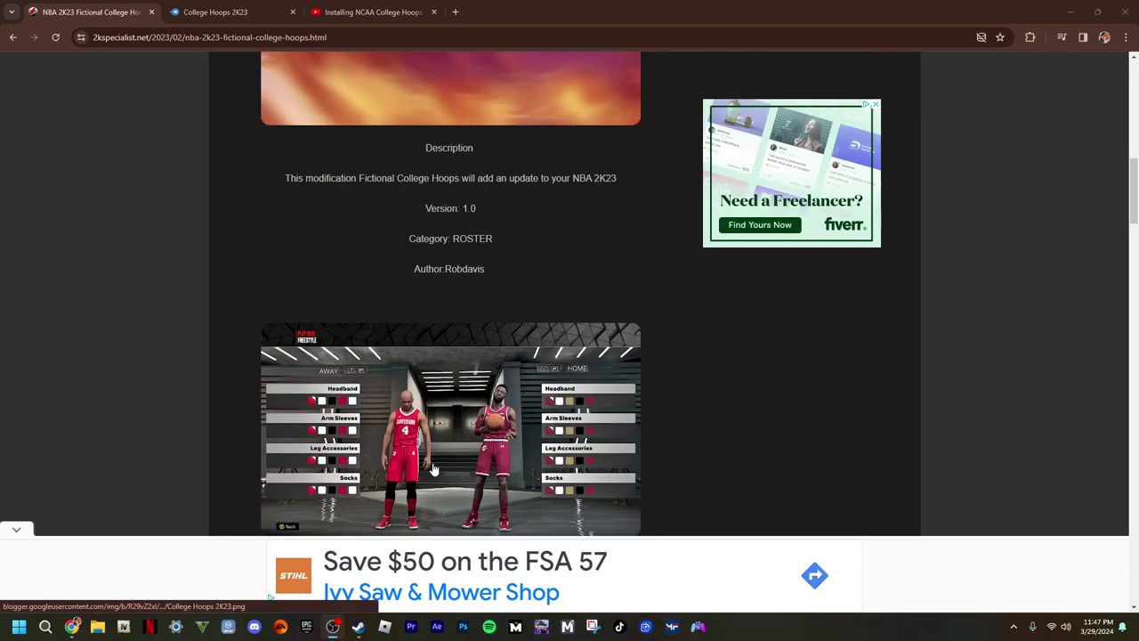
pyautogui.scroll(-5, 434, 439)
pyautogui.scroll(15, 418, 392)
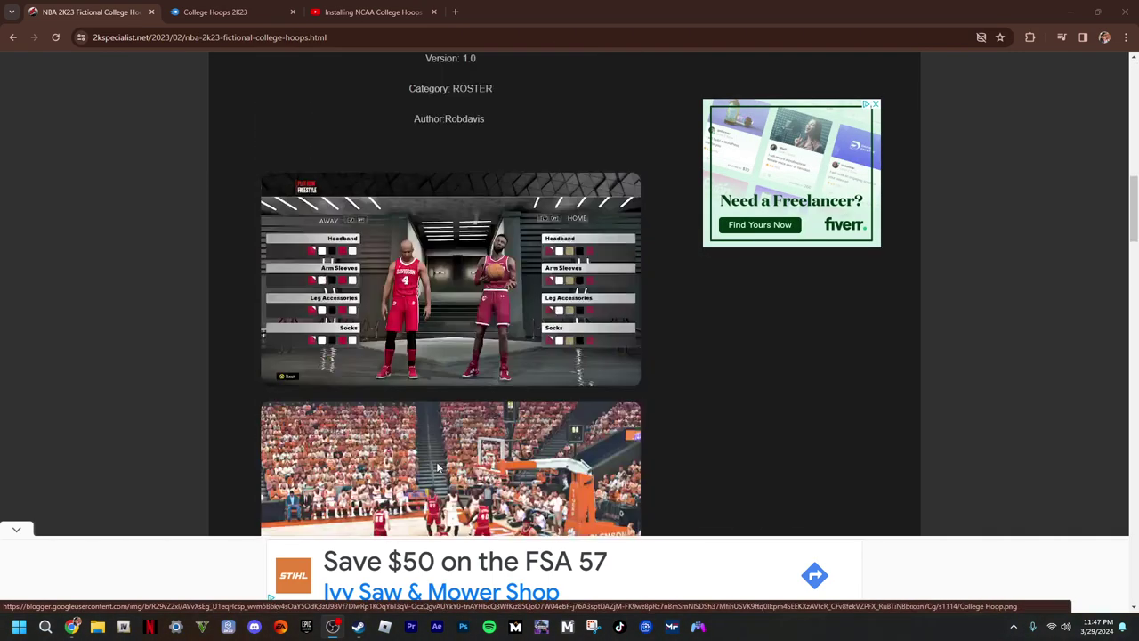
pyautogui.scroll(-2, 396, 253)
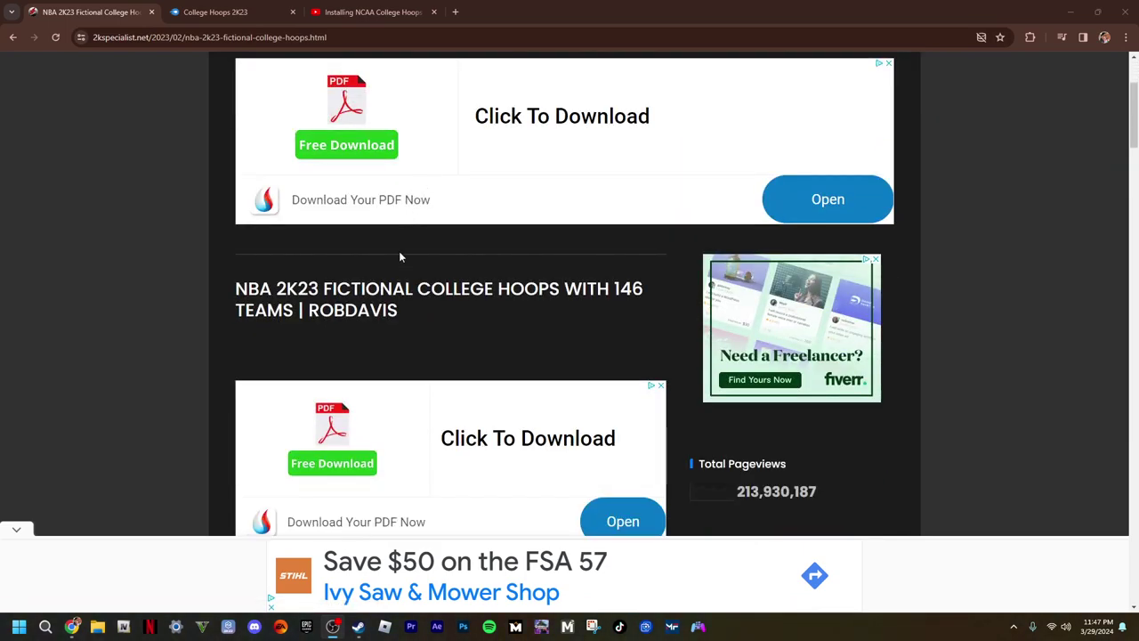
pyautogui.scroll(-20, 400, 257)
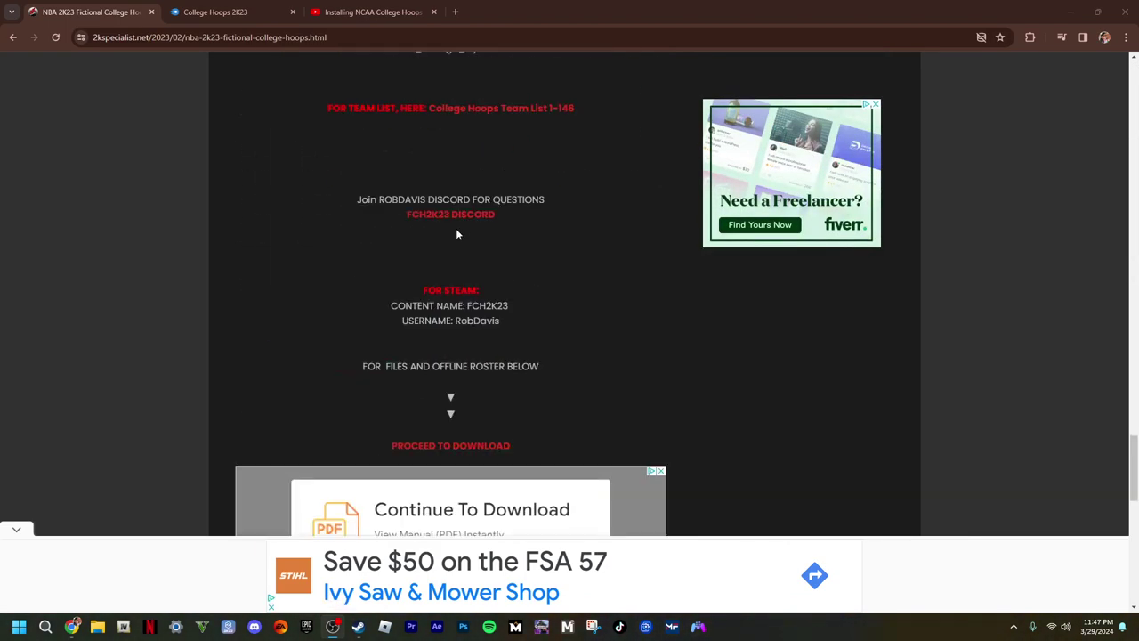
# Step: Open the MediaFire College Hoops 2K23 folder, close the duplicate tab, and browse Optional Files
pyautogui.click(470, 444)
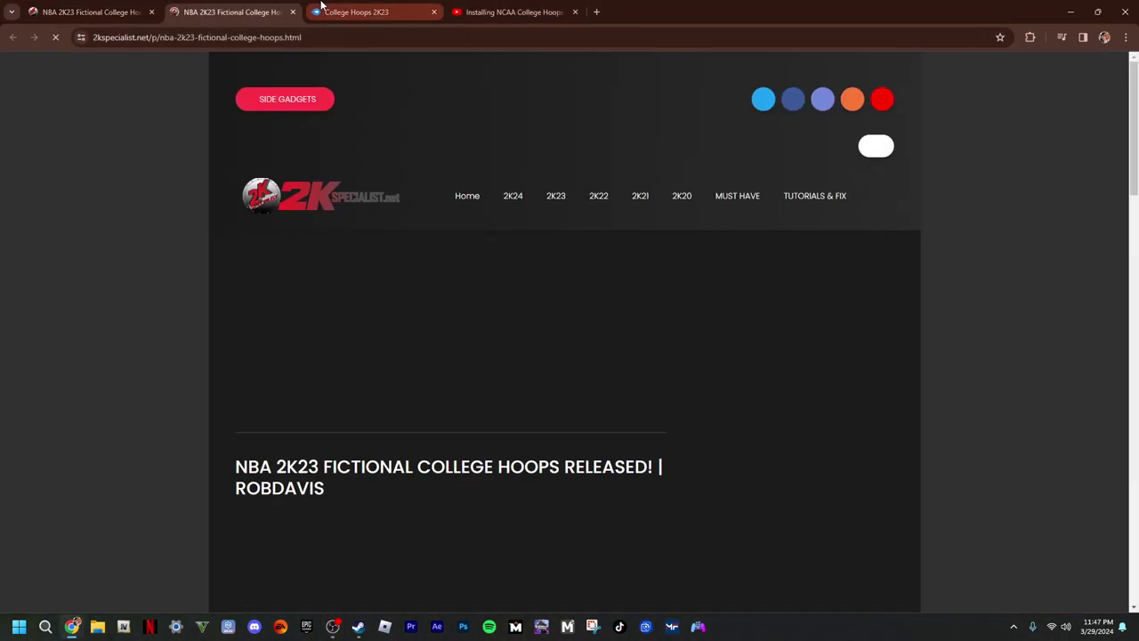
pyautogui.click(322, 11)
pyautogui.click(267, 13)
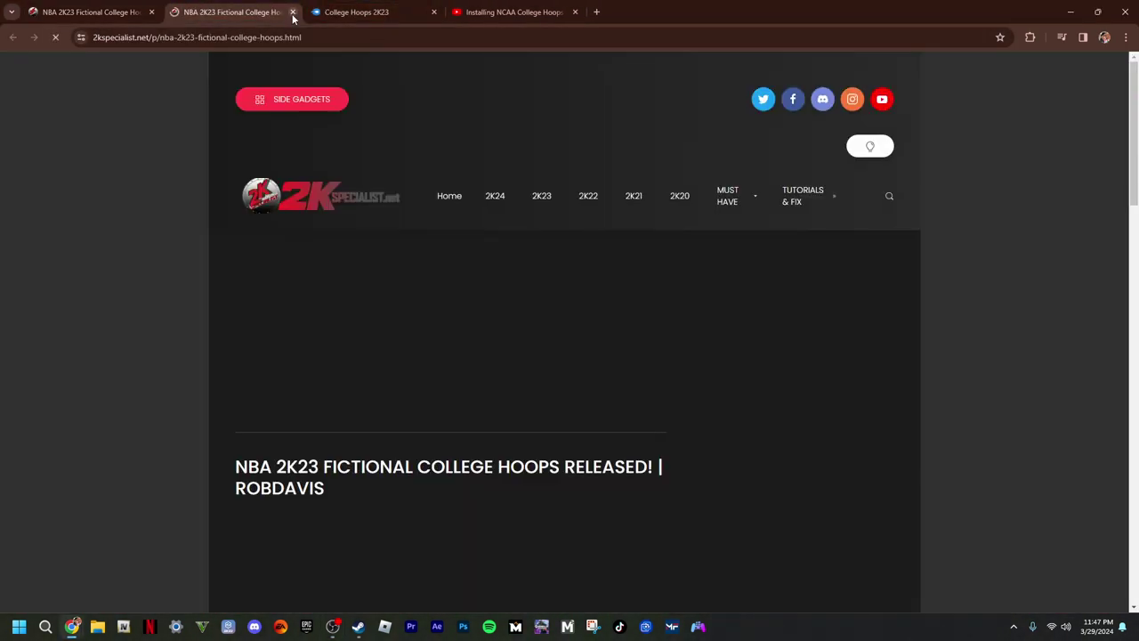
pyautogui.click(293, 11)
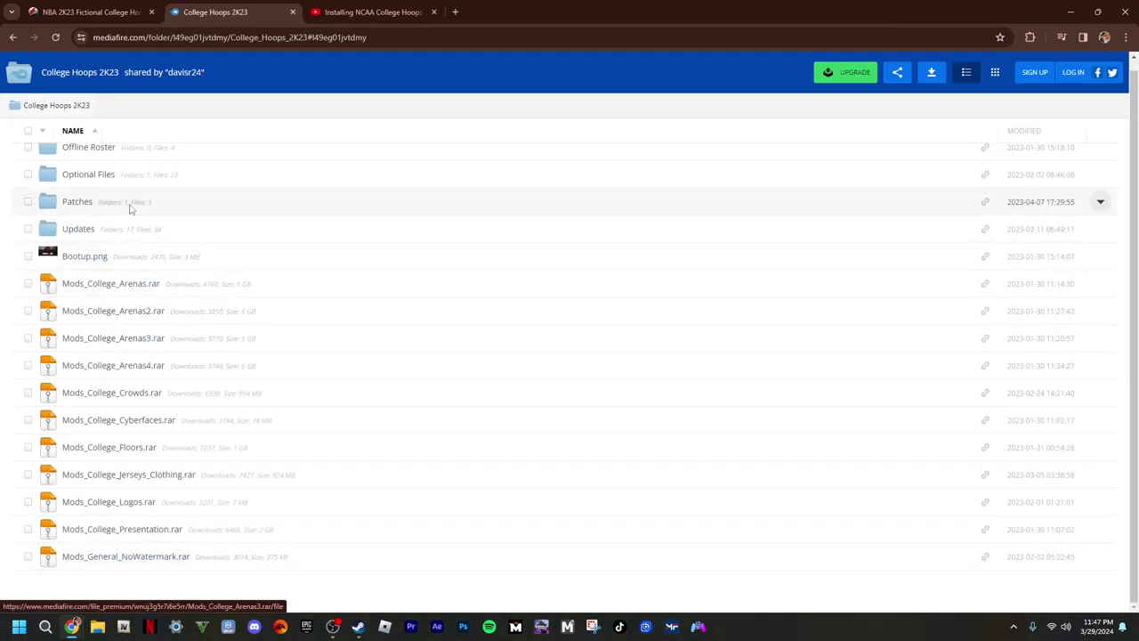
pyautogui.click(102, 176)
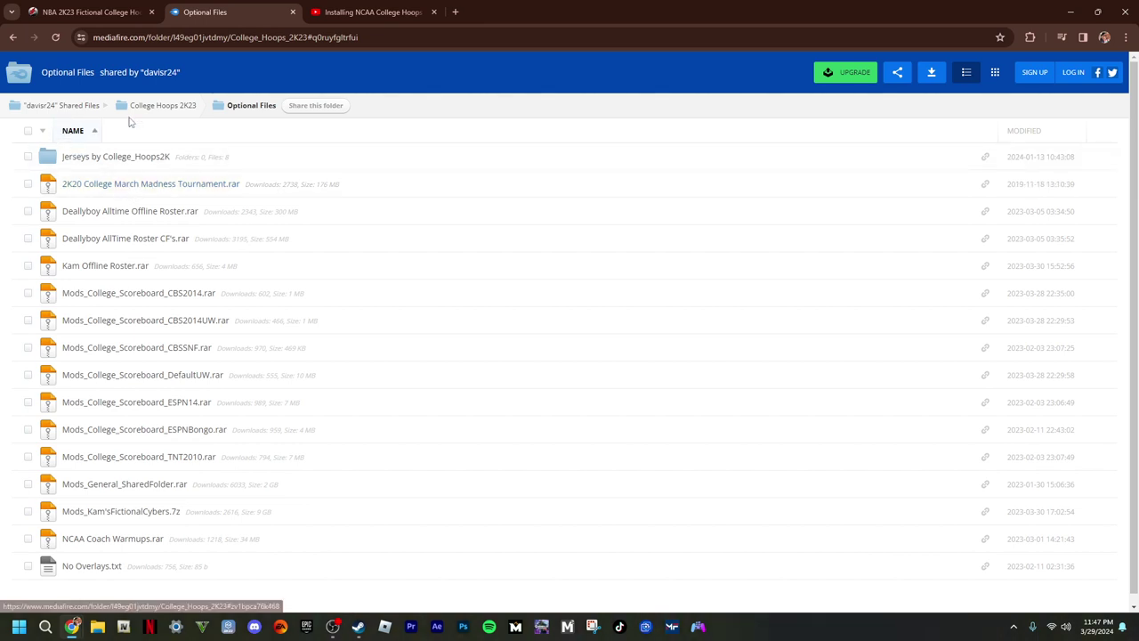
pyautogui.click(174, 108)
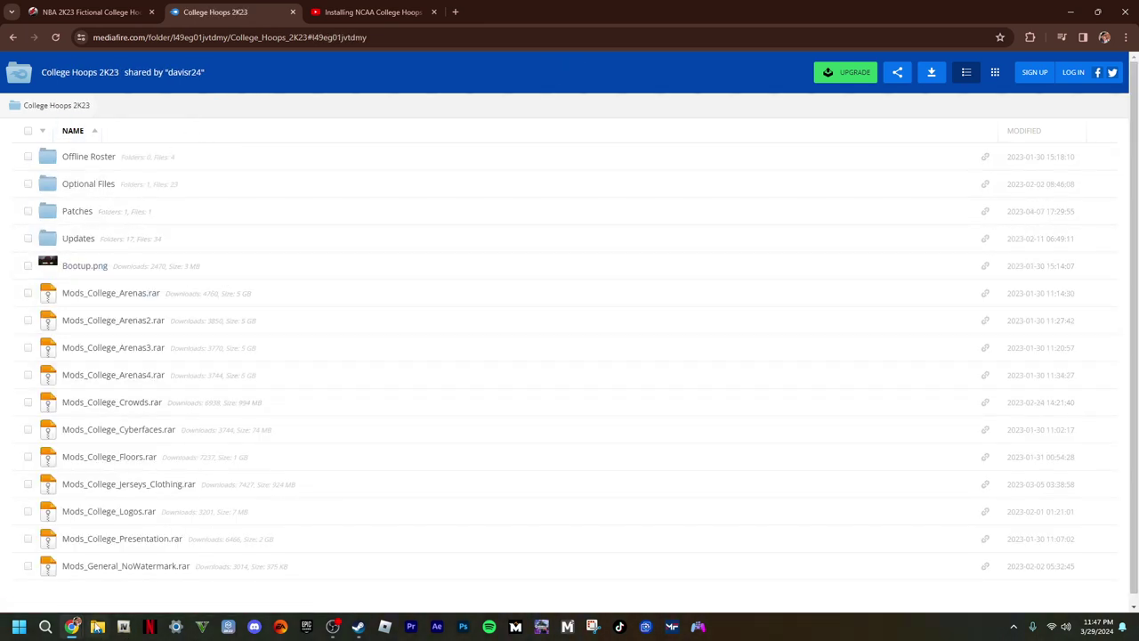
# Step: Check the seven Mods_College folders in the NBA 2K23 game folder, then minimize File Explorer
pyautogui.click(99, 628)
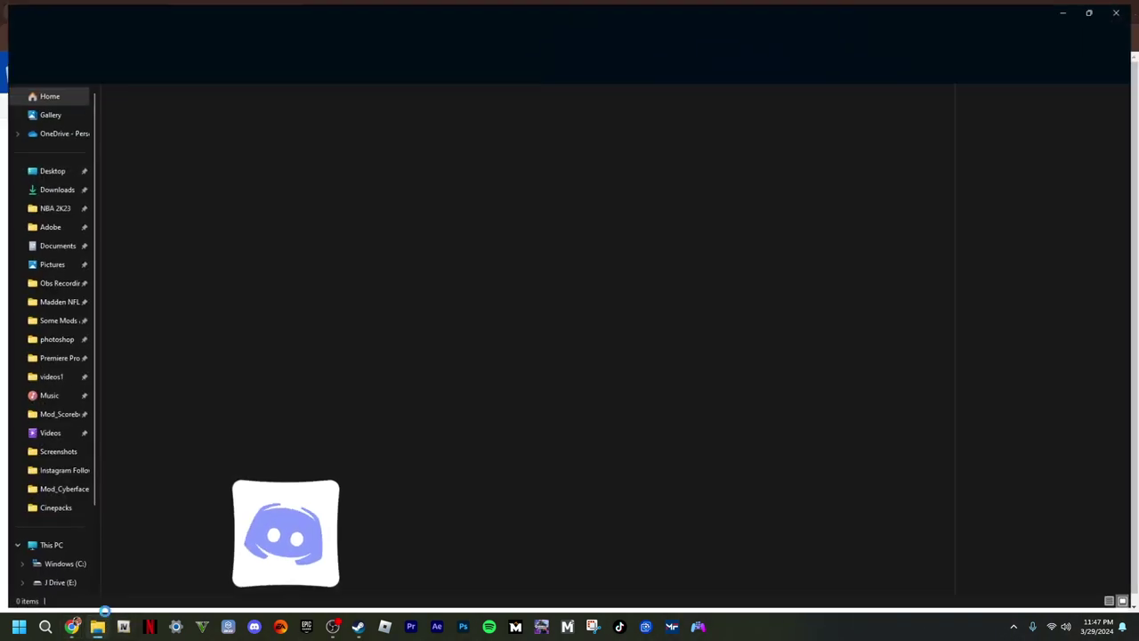
pyautogui.click(48, 207)
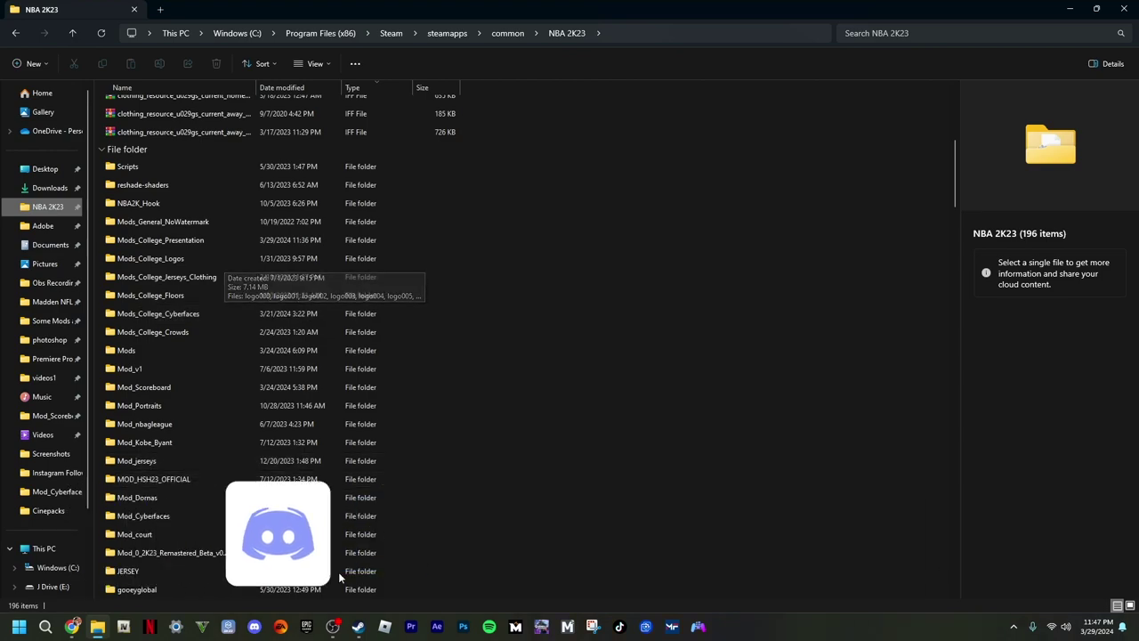
pyautogui.scroll(-2, 74, 545)
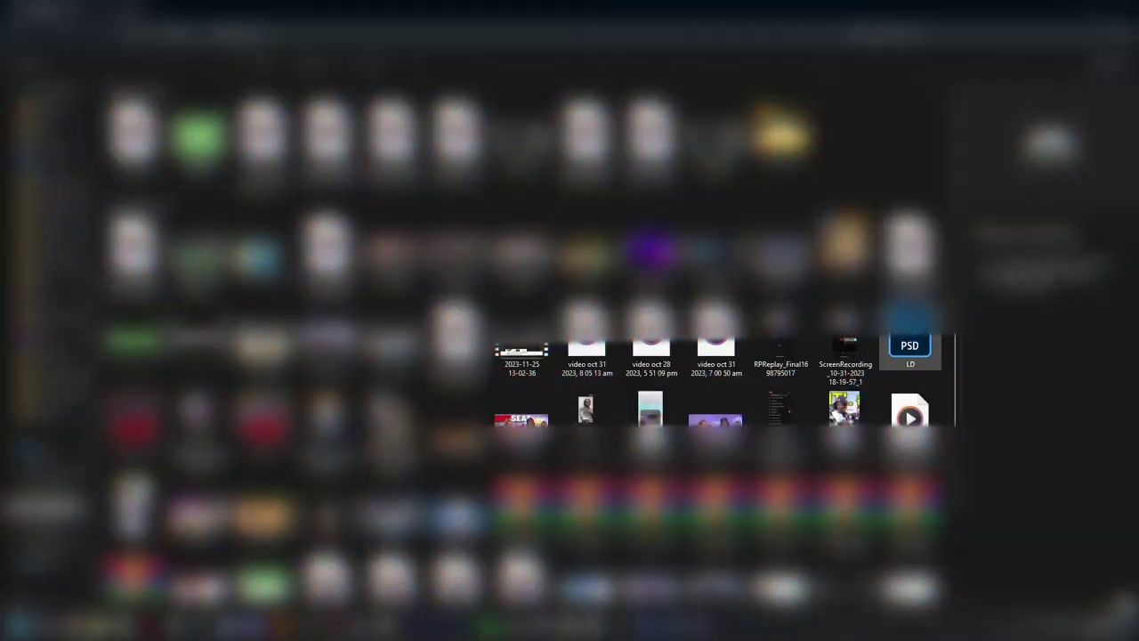
pyautogui.scroll(-2, 569, 374)
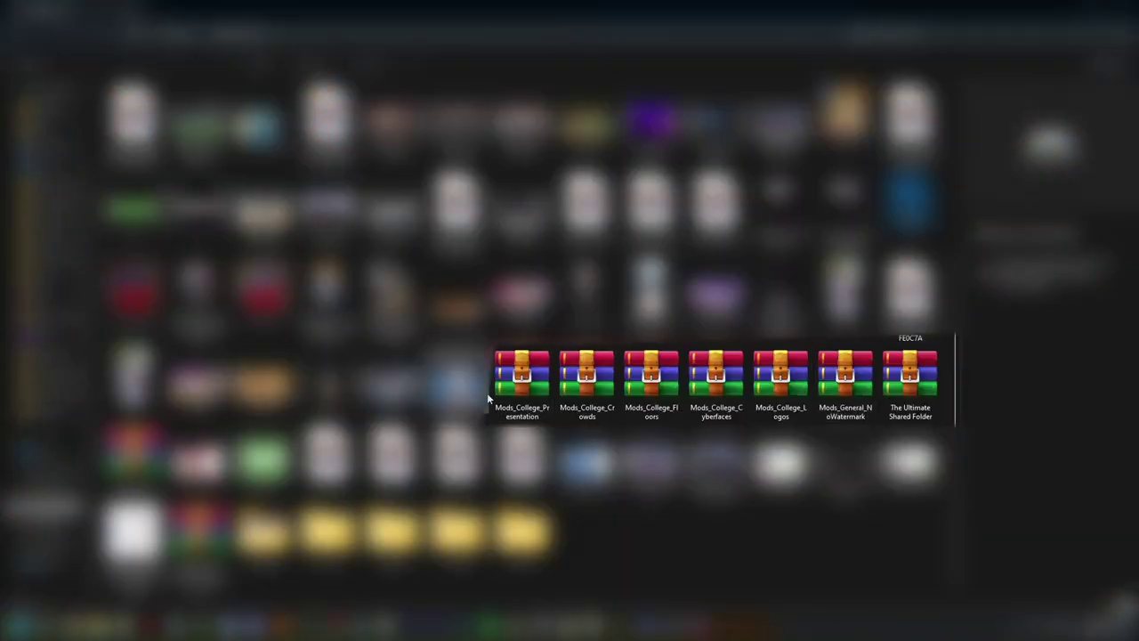
pyautogui.moveTo(488, 391); pyautogui.dragTo(897, 407)
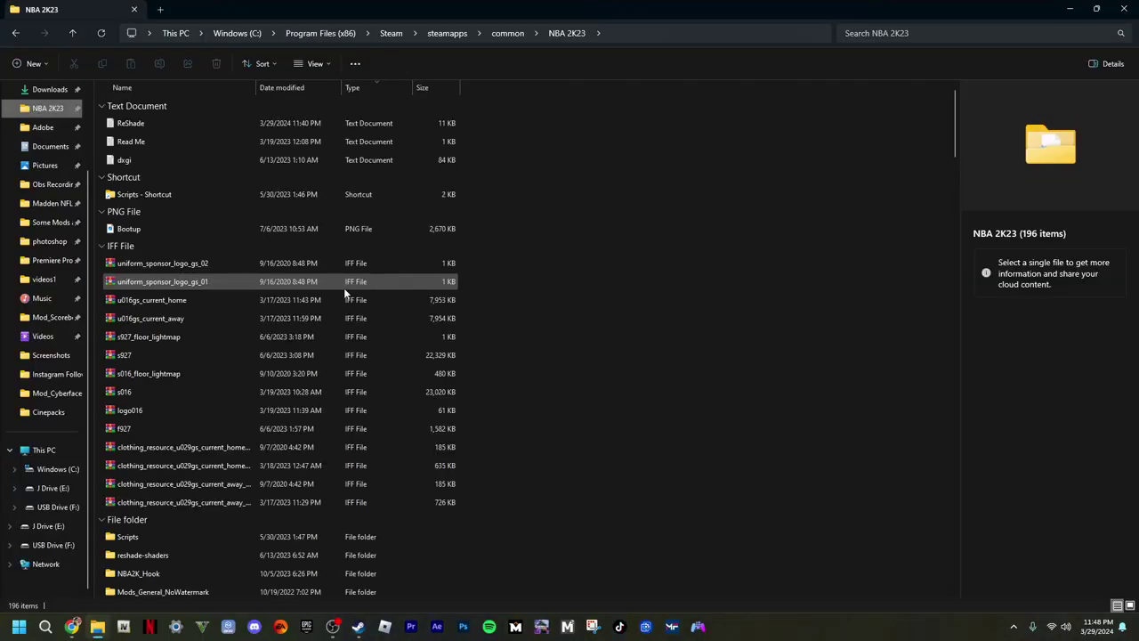
pyautogui.scroll(-8, 343, 288)
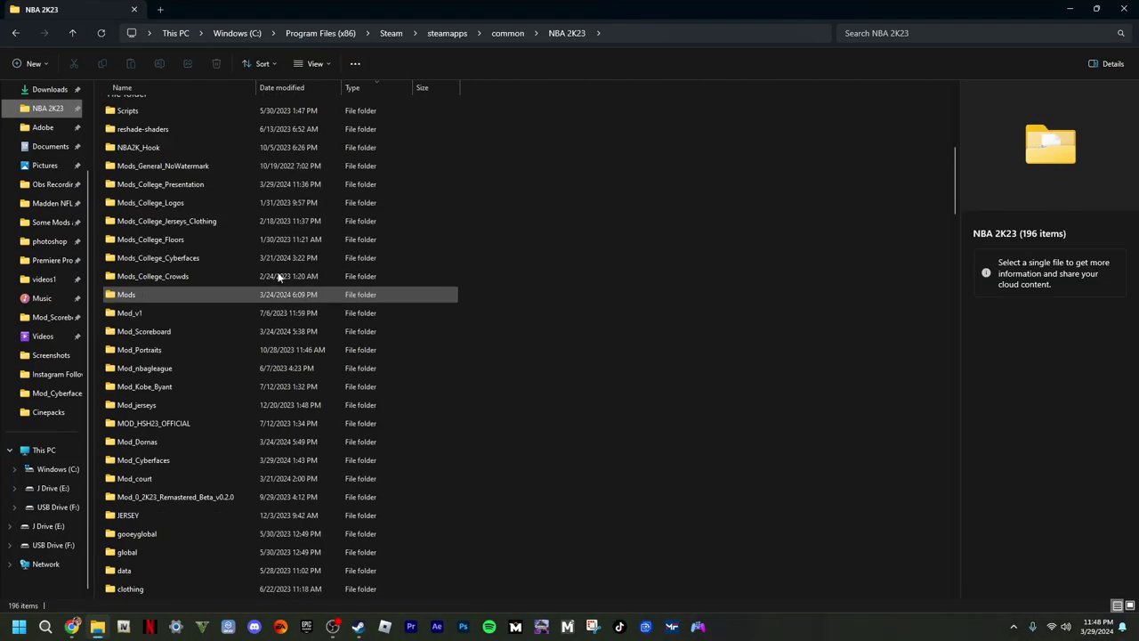
pyautogui.scroll(-10, 240, 258)
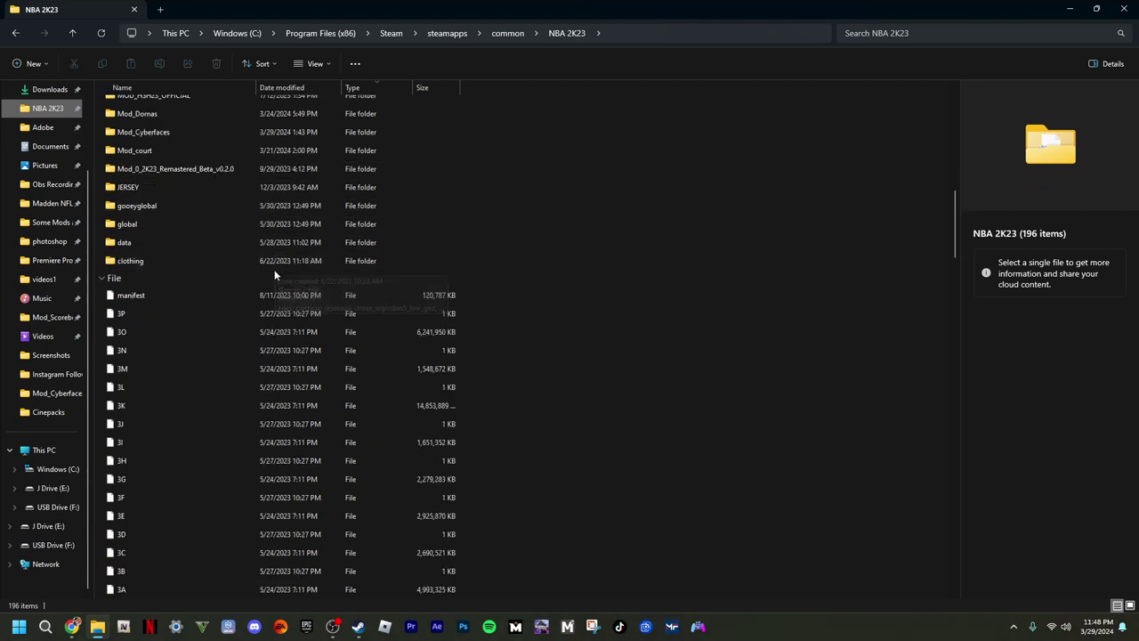
pyautogui.scroll(4, 266, 277)
pyautogui.scroll(5, 266, 277)
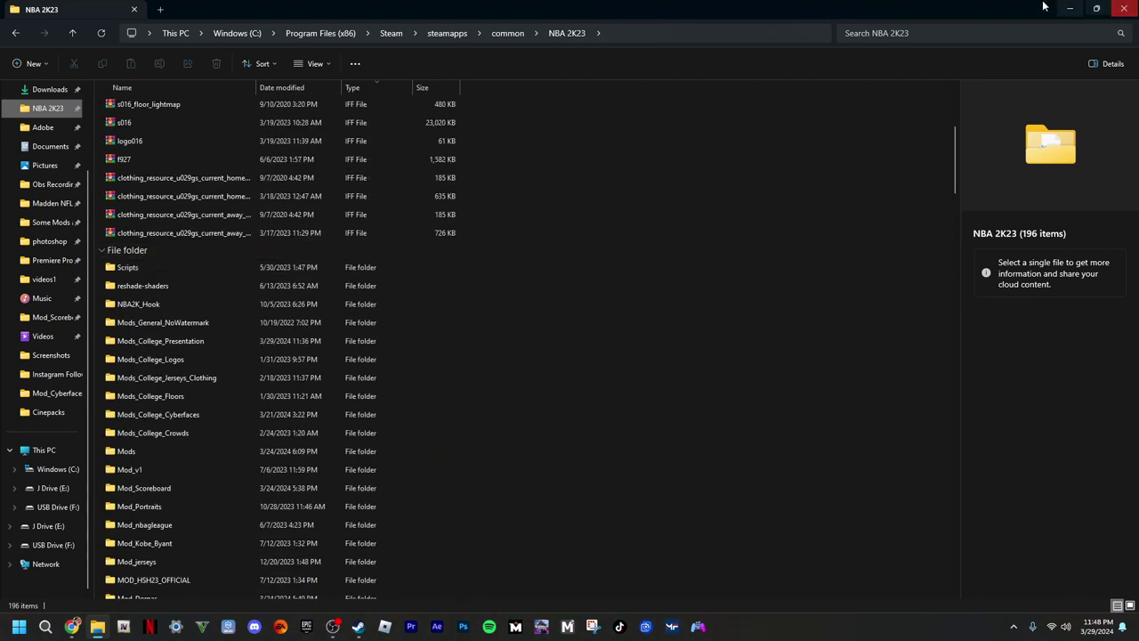
pyautogui.click(1070, 9)
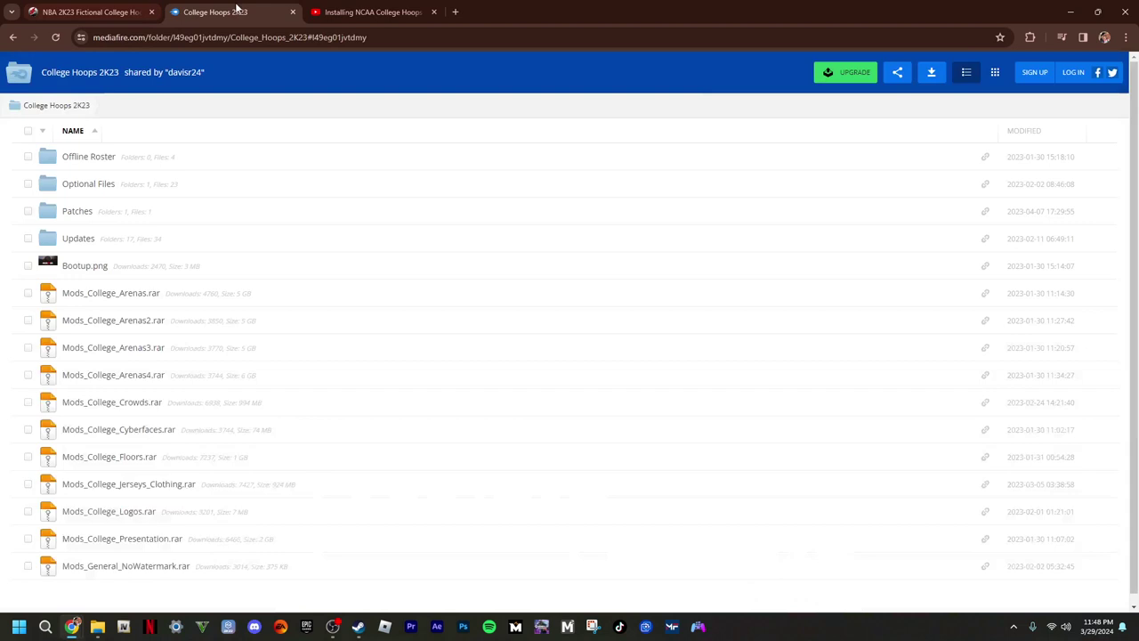
# Step: Switch between the 2KSpecialist article and the MediaFire download folder before returning to the game
pyautogui.click(89, 11)
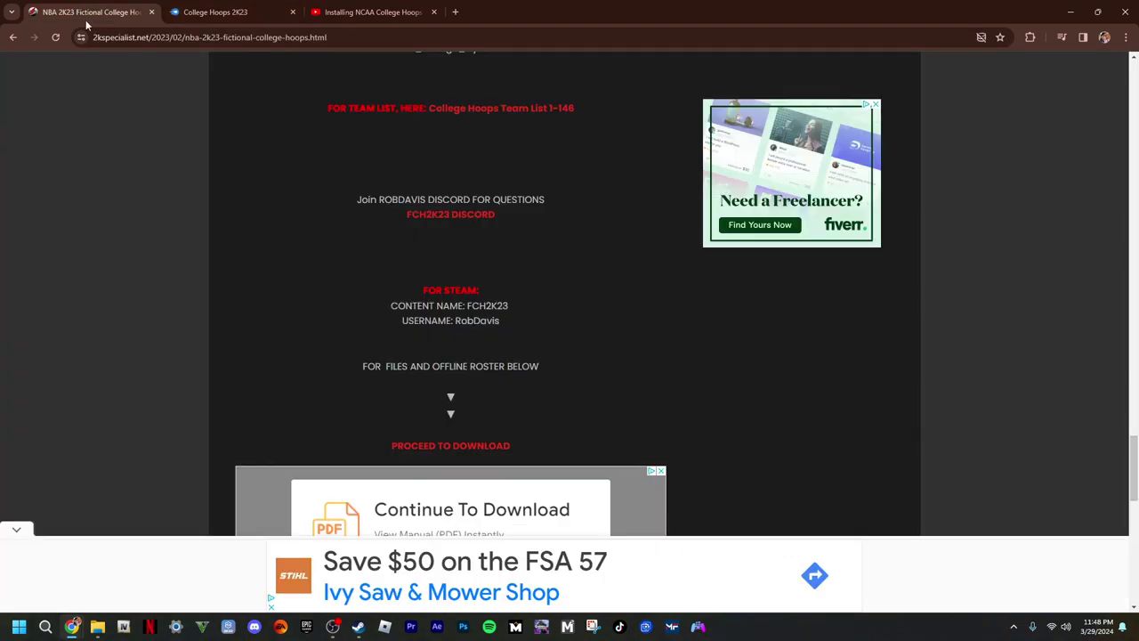
pyautogui.click(213, 7)
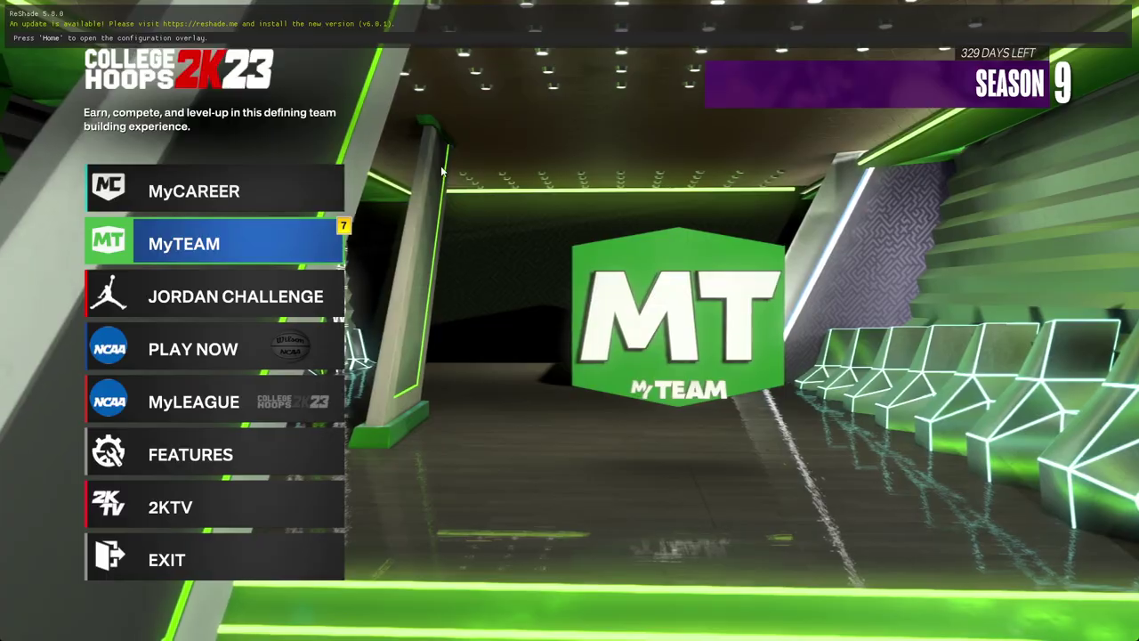
# Step: Confirm the Mods_College folders are enabled in ReShade's Mod > Resources list, then highlight MyLEAGUE
pyautogui.press('Home')
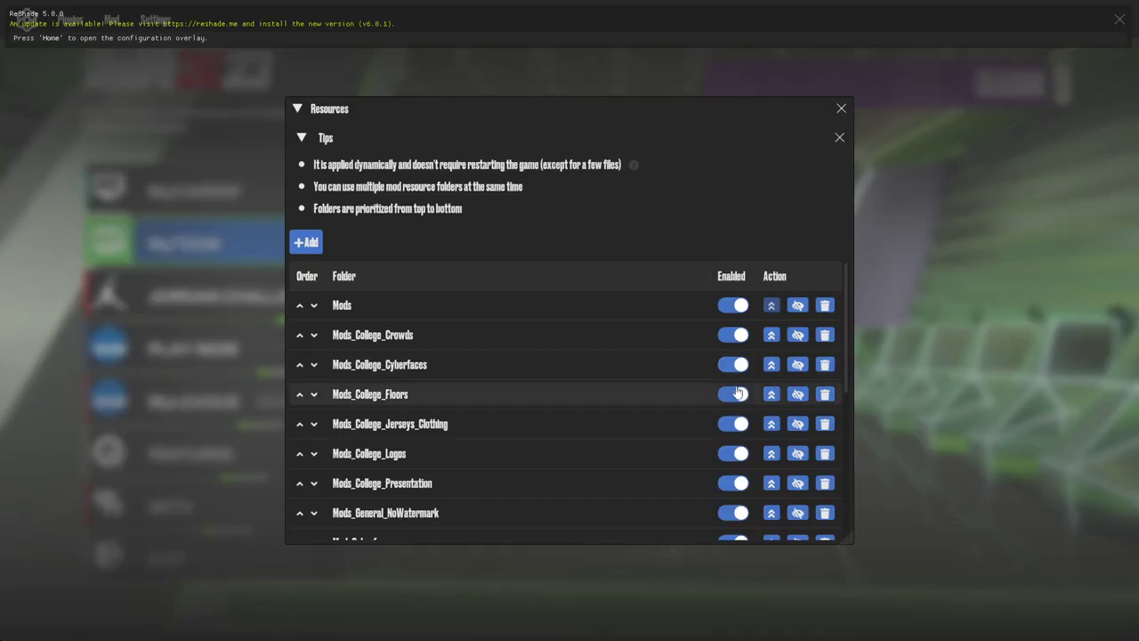
pyautogui.scroll(-5, 738, 393)
pyautogui.scroll(5, 686, 490)
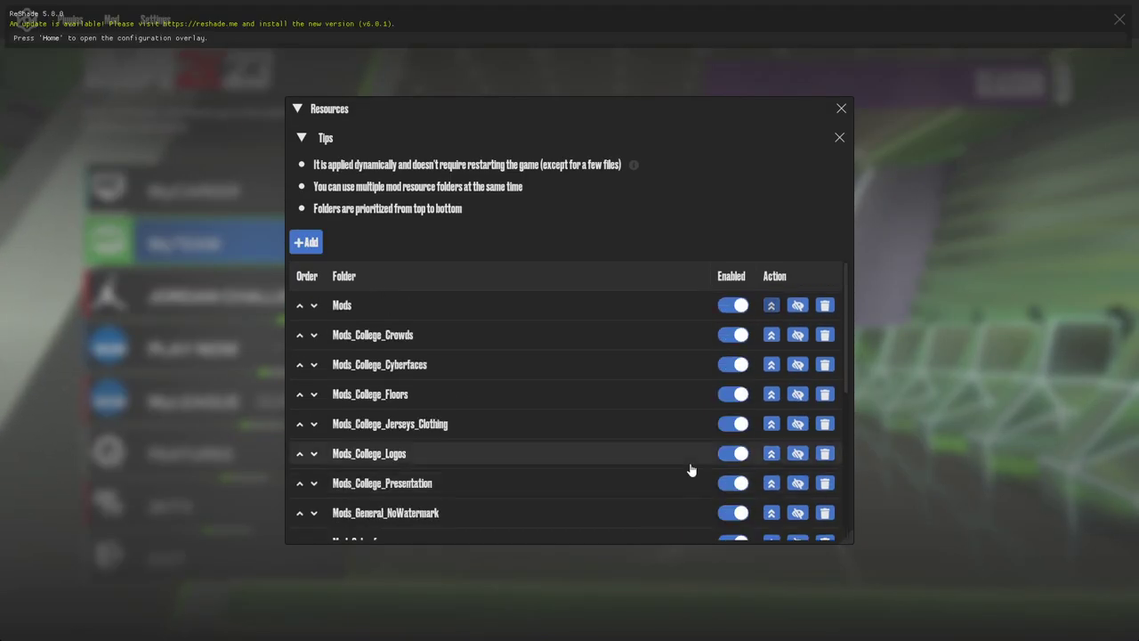
pyautogui.click(120, 18)
pyautogui.click(124, 74)
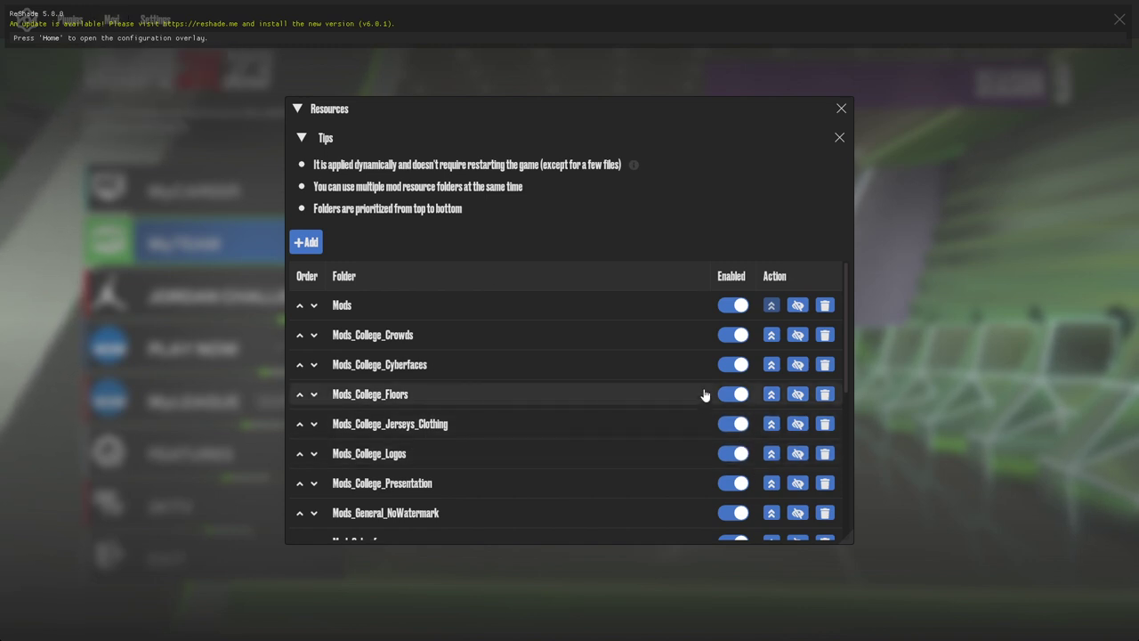
pyautogui.scroll(-2, 659, 454)
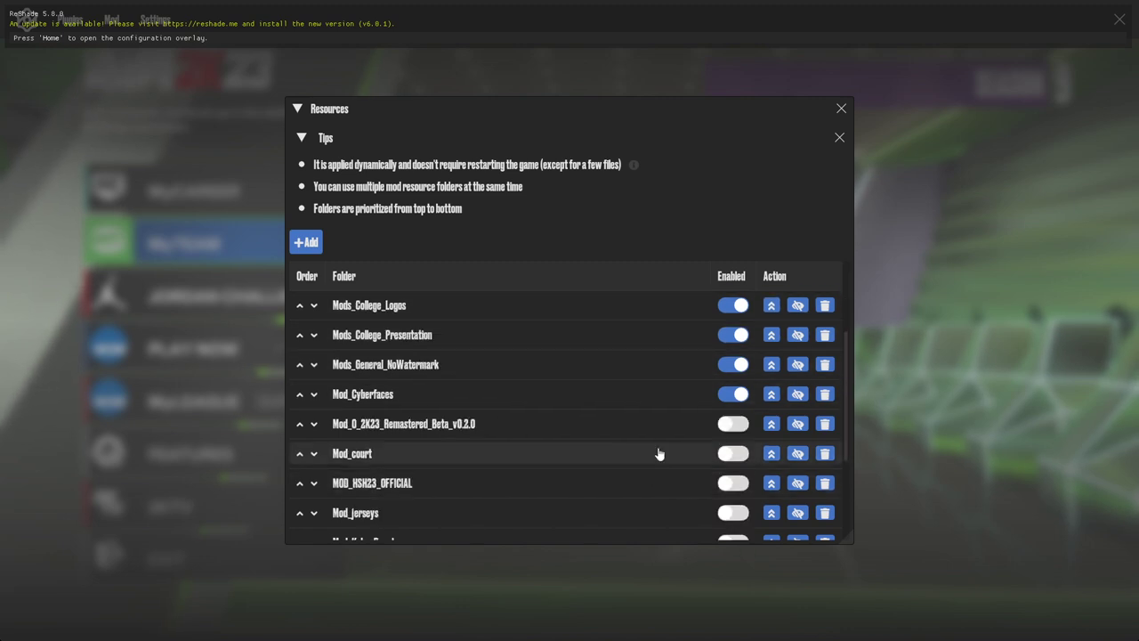
pyautogui.scroll(2, 656, 450)
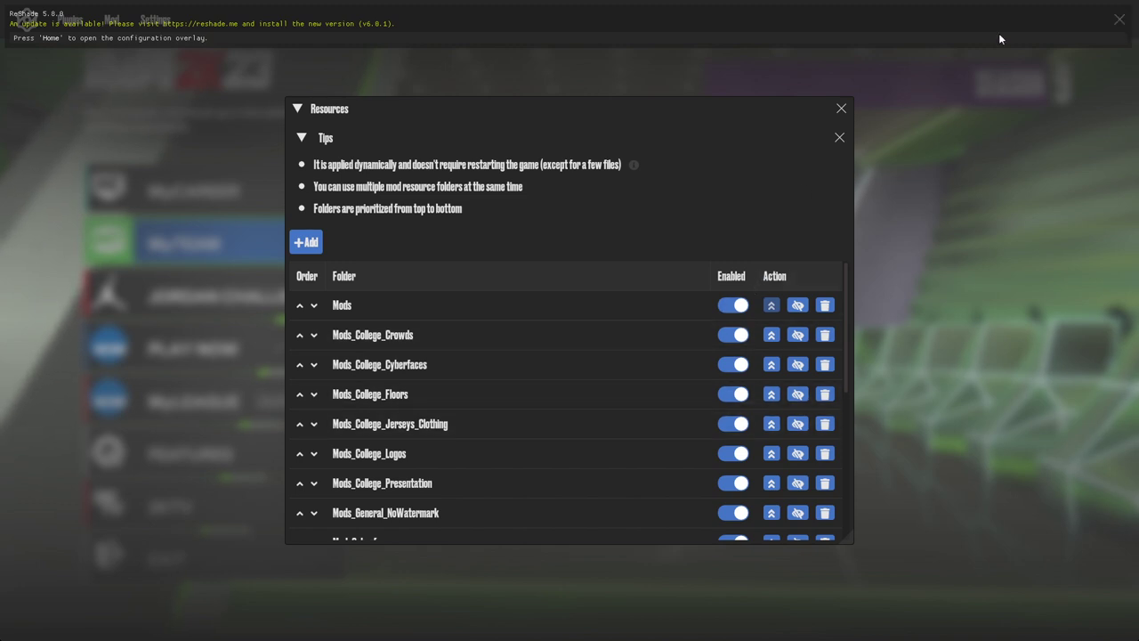
pyautogui.click(1123, 7)
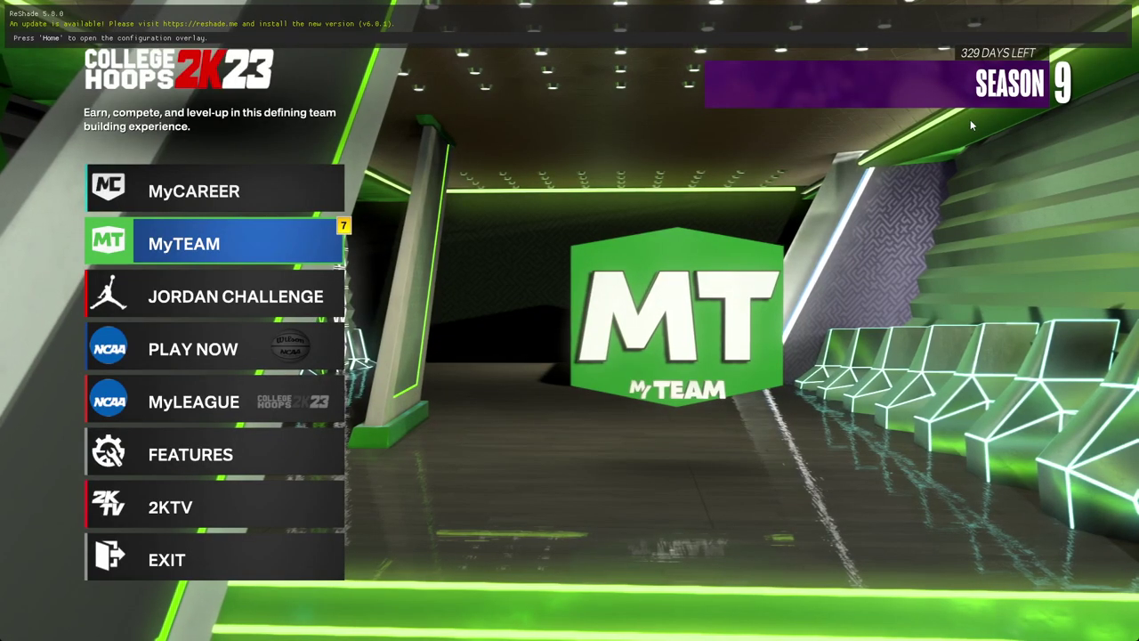
pyautogui.press('Down')
pyautogui.press('Down')
pyautogui.press('Down')
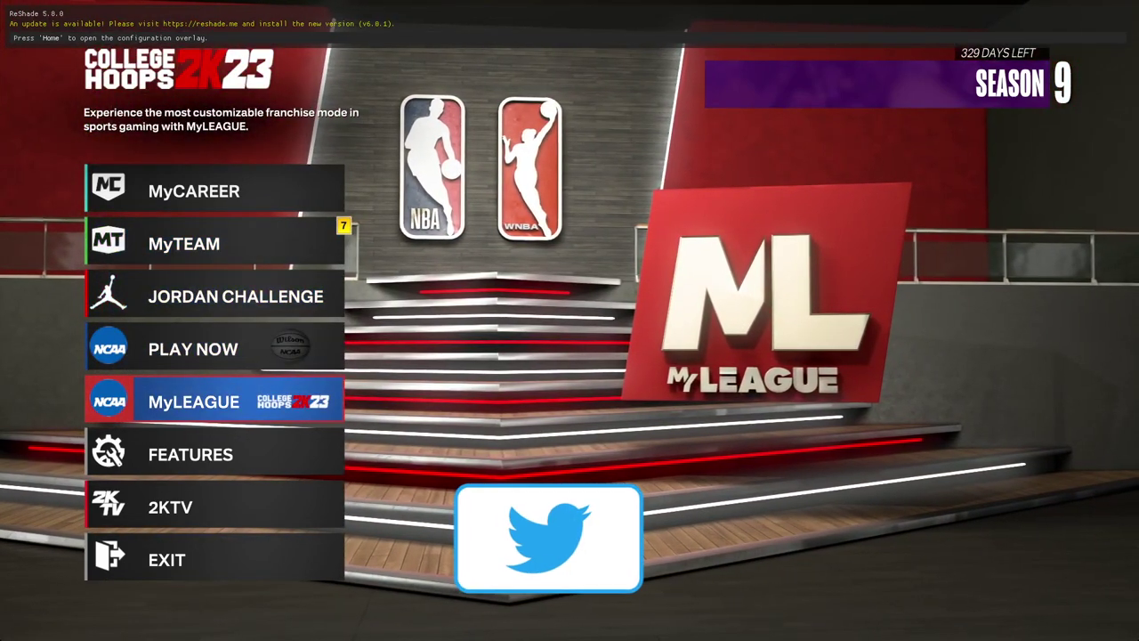
# Step: Open the MyLEAGUE options and look up the roster creator's username on the download page
pyautogui.press('Return')
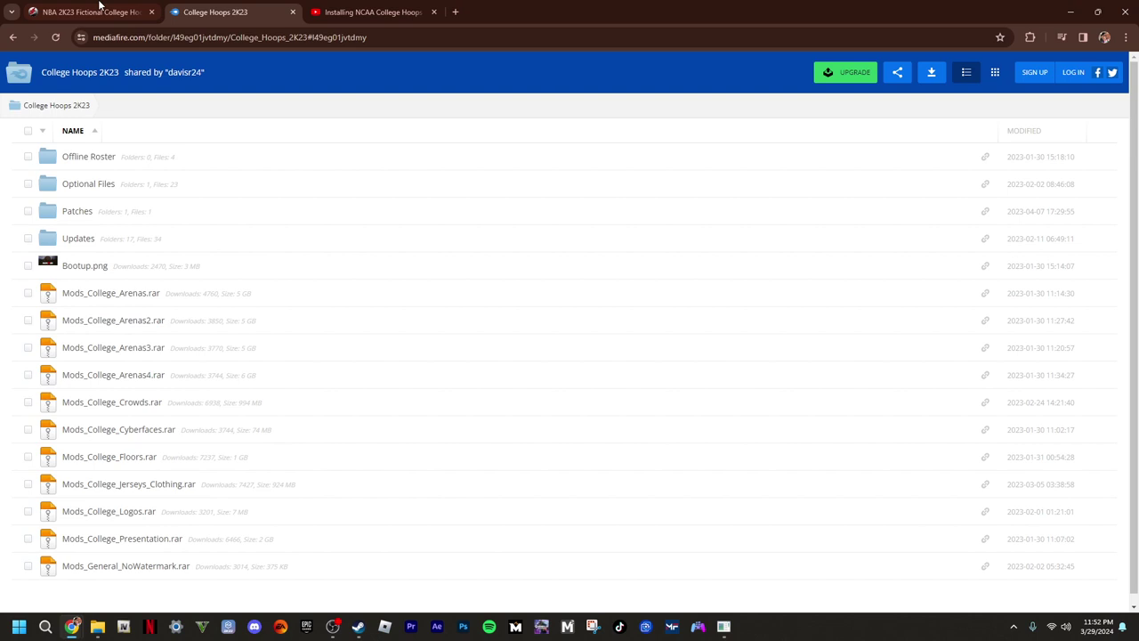
pyautogui.click(89, 12)
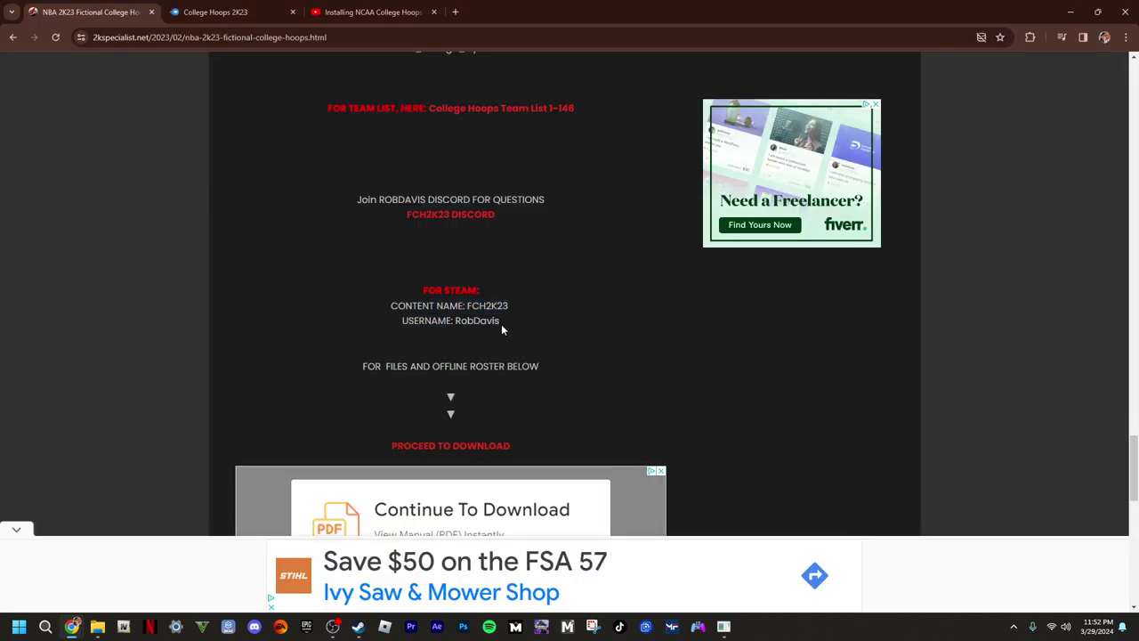
pyautogui.moveTo(501, 324); pyautogui.dragTo(461, 322)
pyautogui.click(724, 625)
# Step: Start a new MyLEAGUE in an empty save slot using a user-created roster
pyautogui.press('Right')
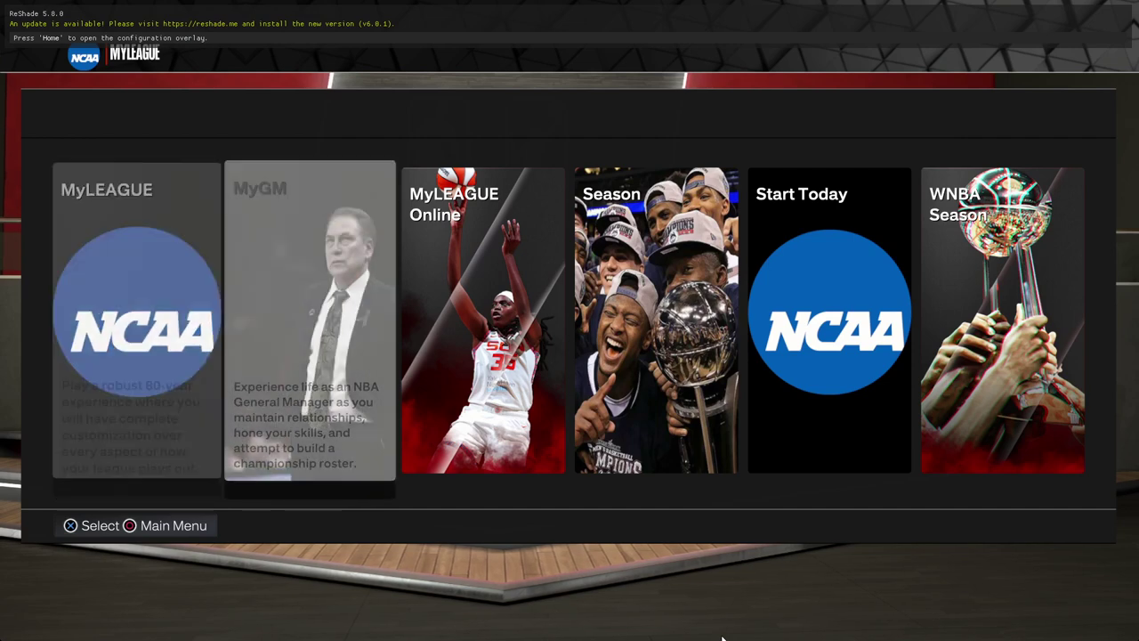
pyautogui.press('Left')
pyautogui.press('Return')
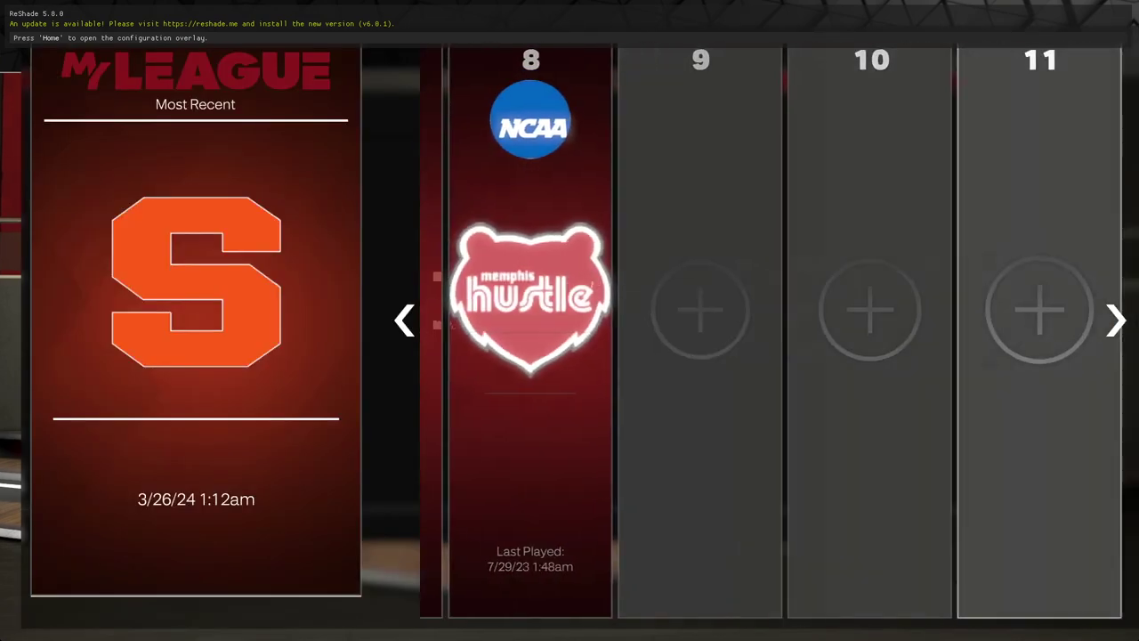
pyautogui.press('Right')
pyautogui.press('Right')
pyautogui.press('Right')
pyautogui.press('Right')
pyautogui.press('Right')
pyautogui.press('Right')
pyautogui.press('Right')
pyautogui.press('Return')
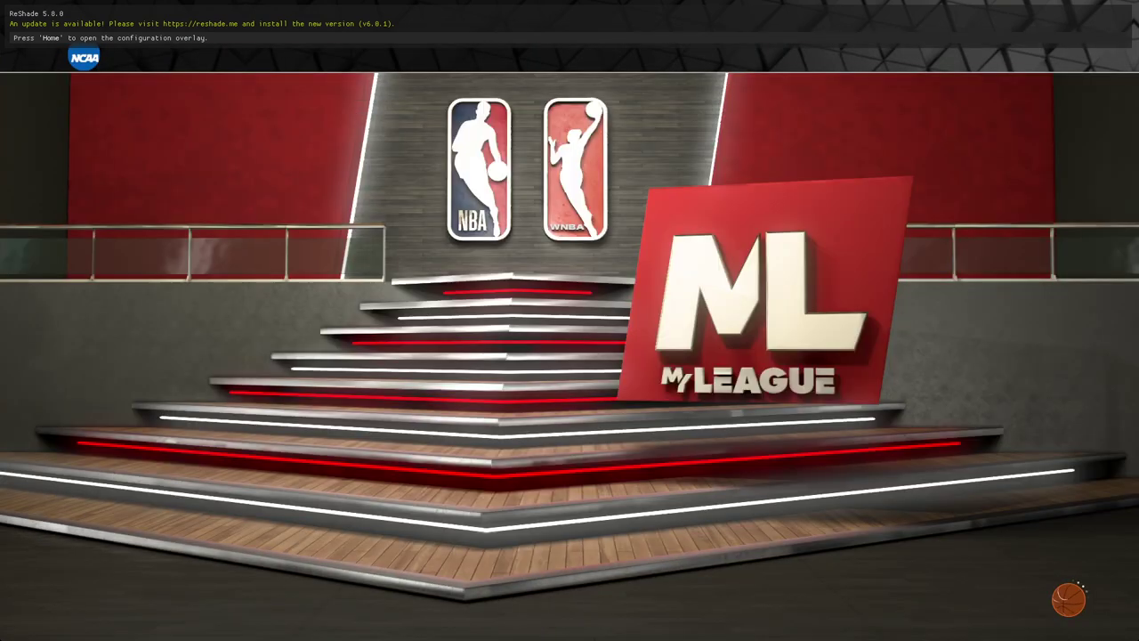
pyautogui.press('Right')
# Step: Search rosters by the creator's username and download the FCH2K23 roster
pyautogui.press('Return')
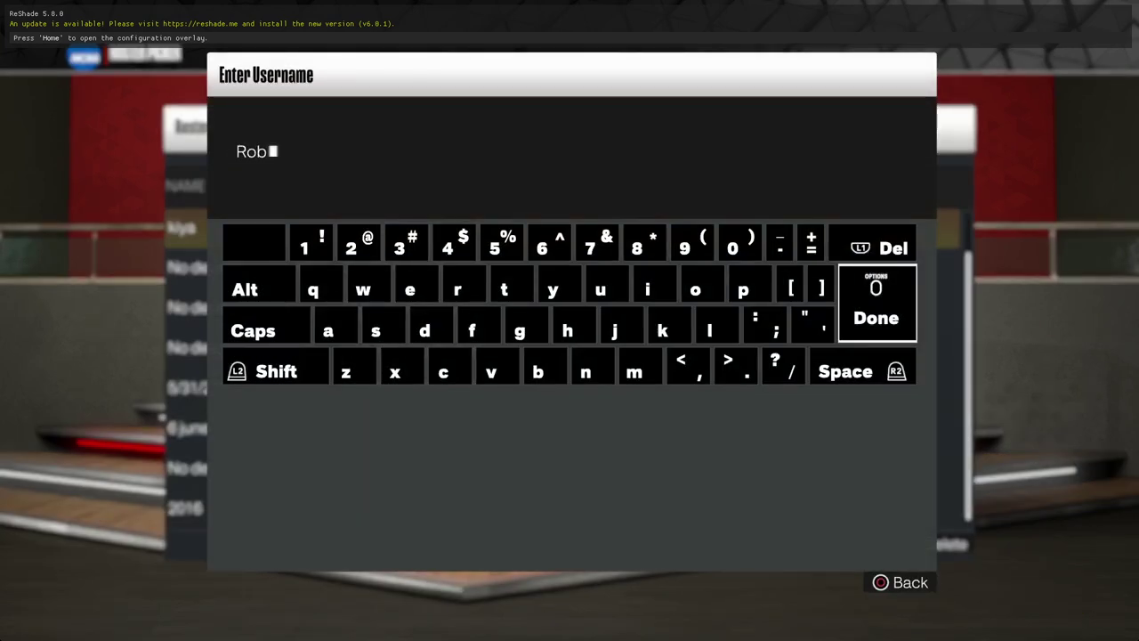
pyautogui.press('BackSpace')
pyautogui.press('BackSpace')
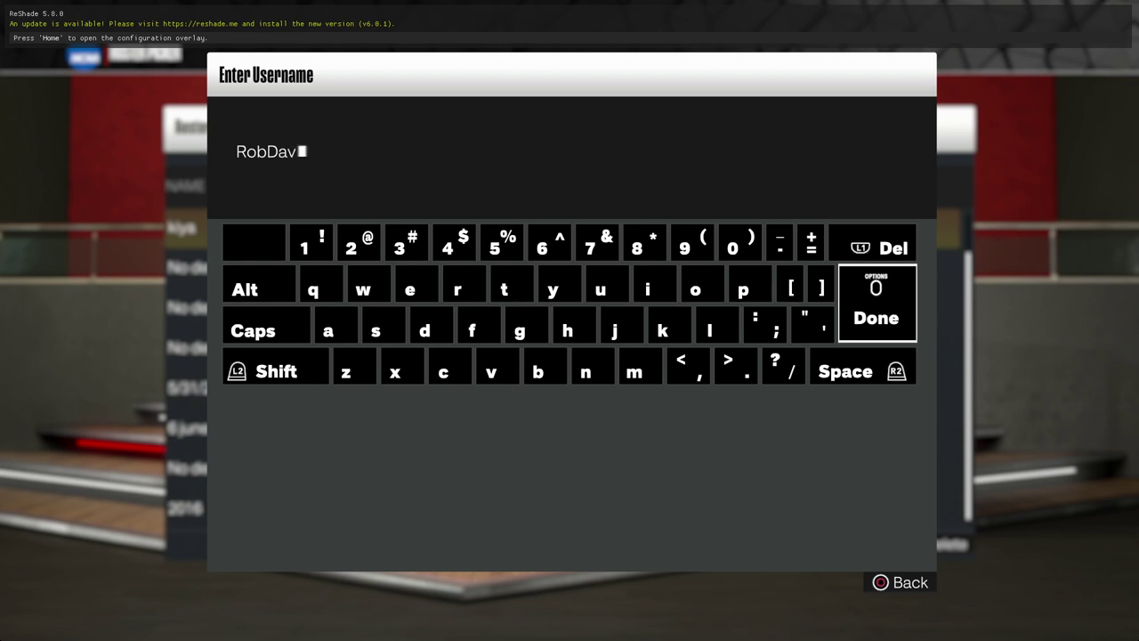
pyautogui.press('Return')
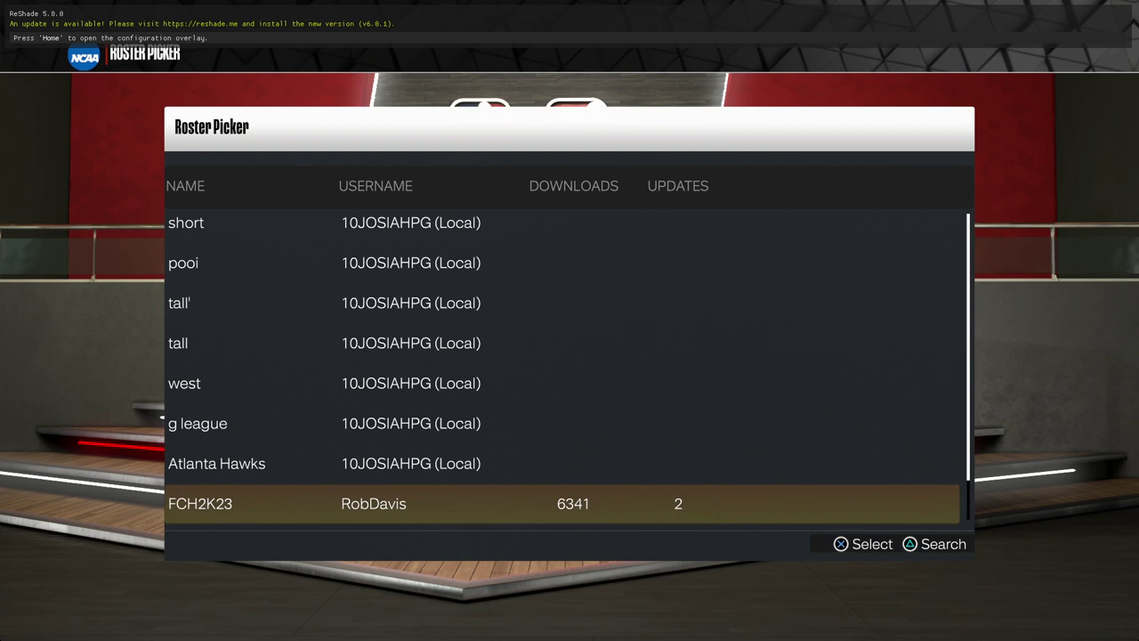
pyautogui.press('Return')
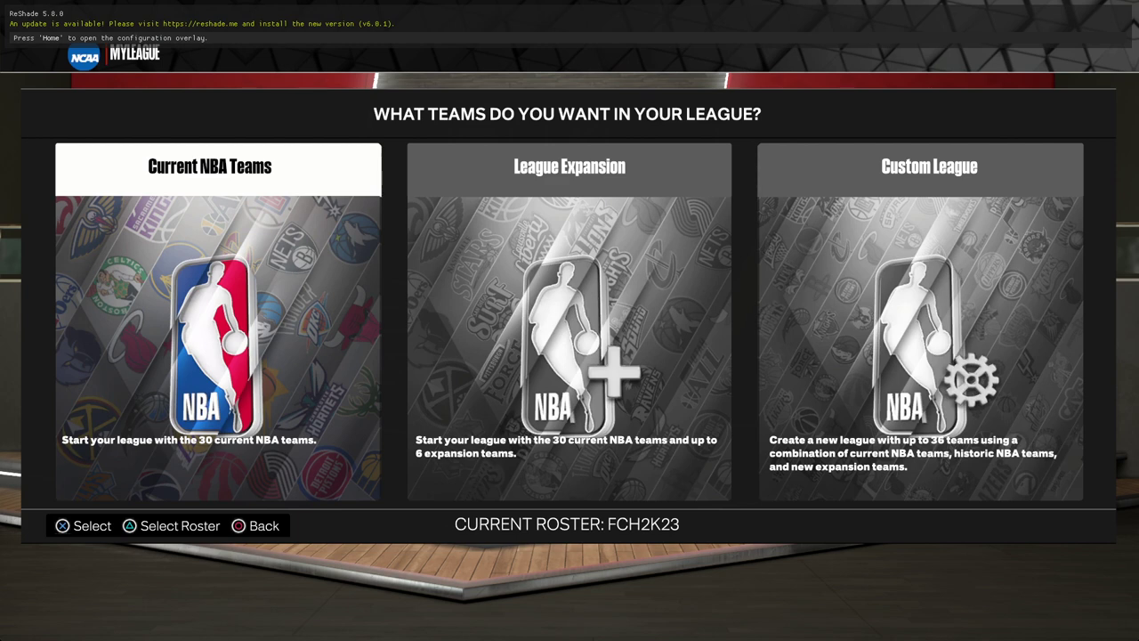
# Step: Try Current Teams with a regular-season start, then back out and open the custom league layout
pyautogui.press('Return')
pyautogui.press('Return')
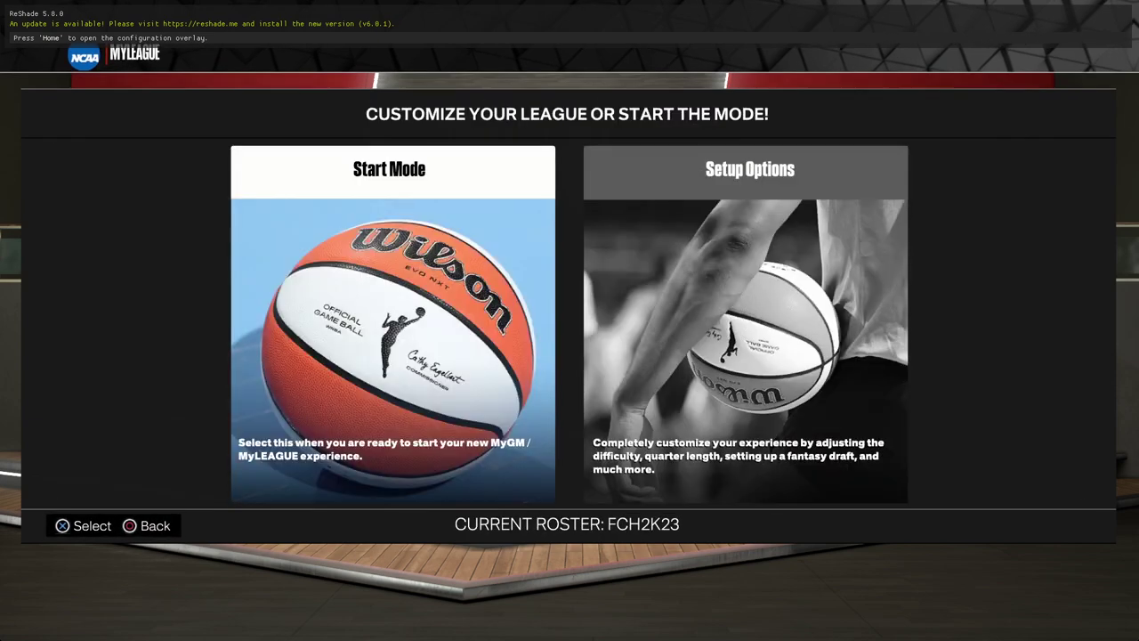
pyautogui.press('Return')
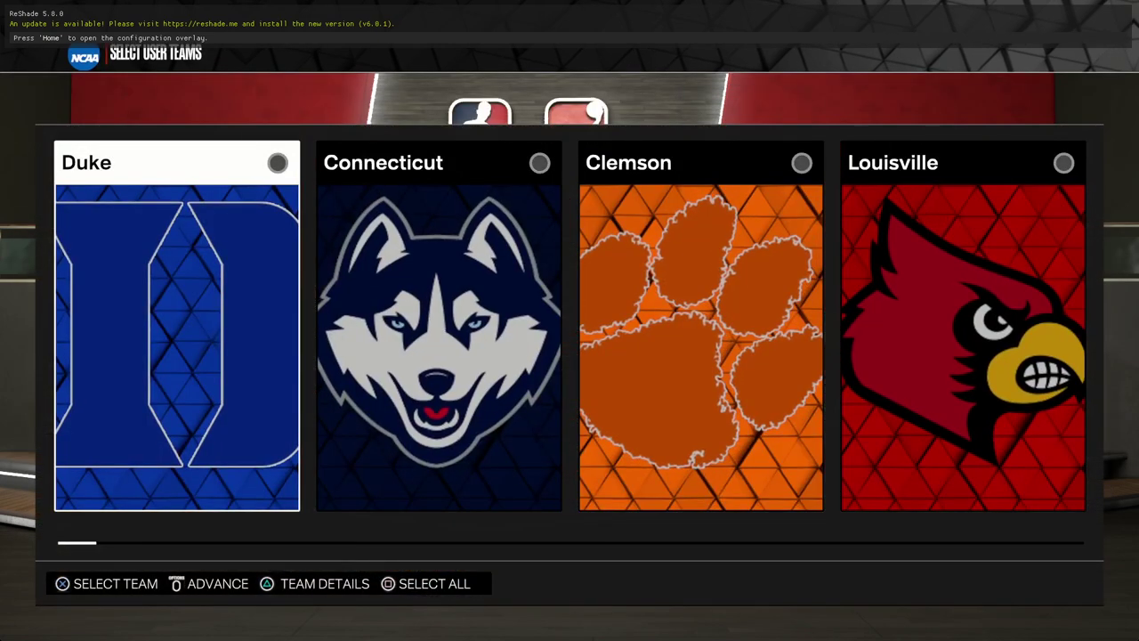
pyautogui.press('Escape')
pyautogui.press('Escape')
pyautogui.press('Escape')
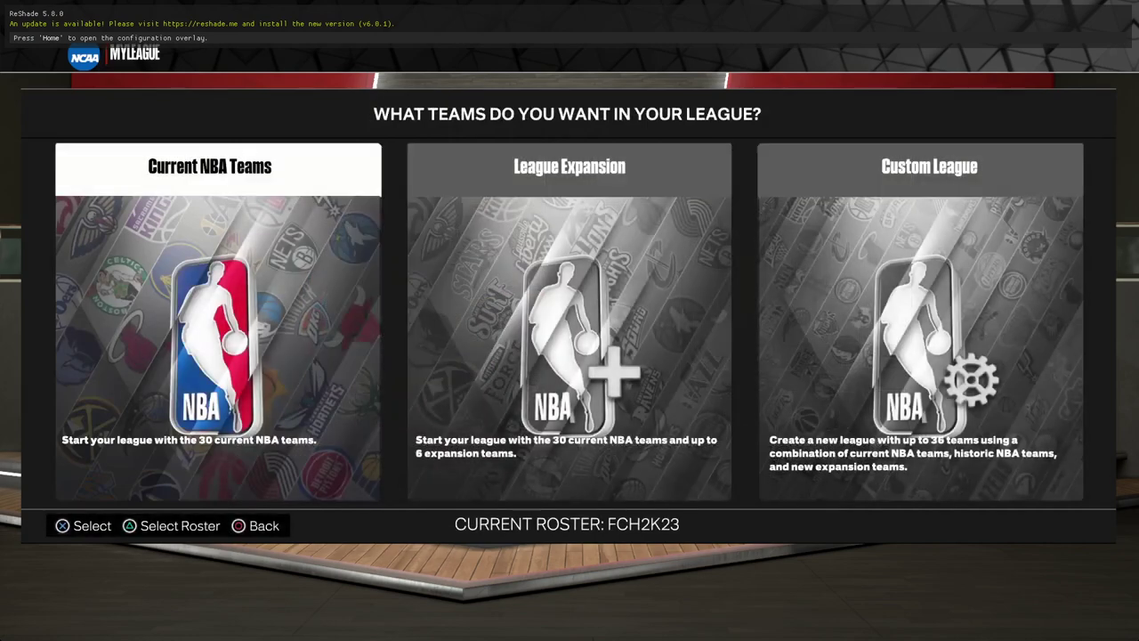
pyautogui.press('Right')
pyautogui.press('Right')
pyautogui.press('Return')
pyautogui.press('Return')
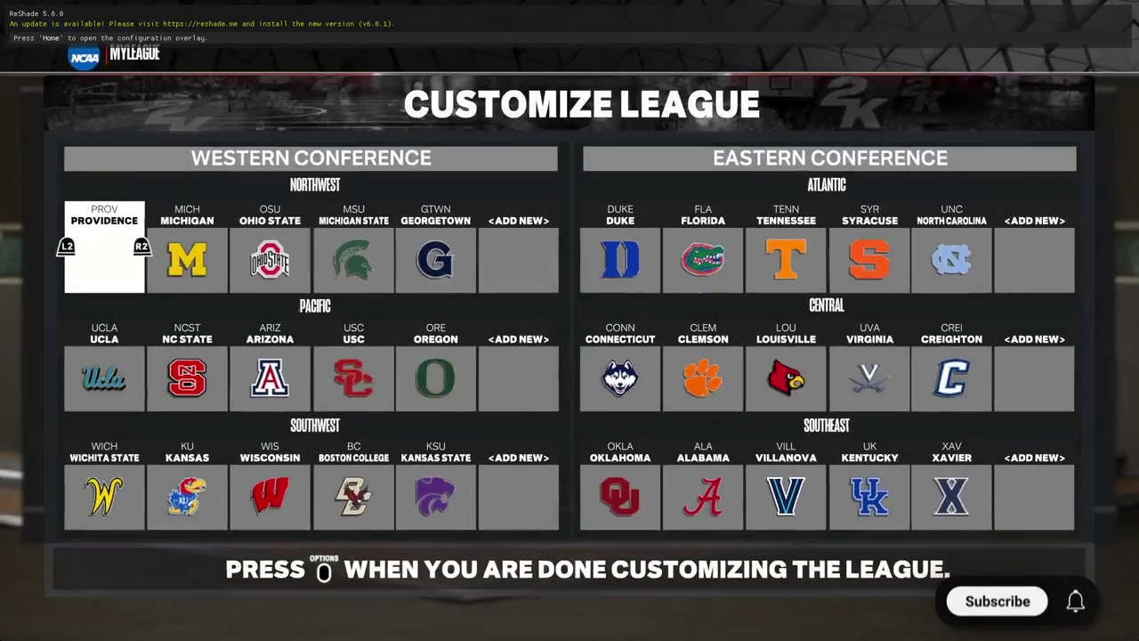
# Step: Browse the Northwest division's team slots, then leave the custom league without changes
pyautogui.press('Right')
pyautogui.press('Right')
pyautogui.press('Right')
pyautogui.press('Right')
pyautogui.press('Right')
pyautogui.press('Right')
pyautogui.press('Left')
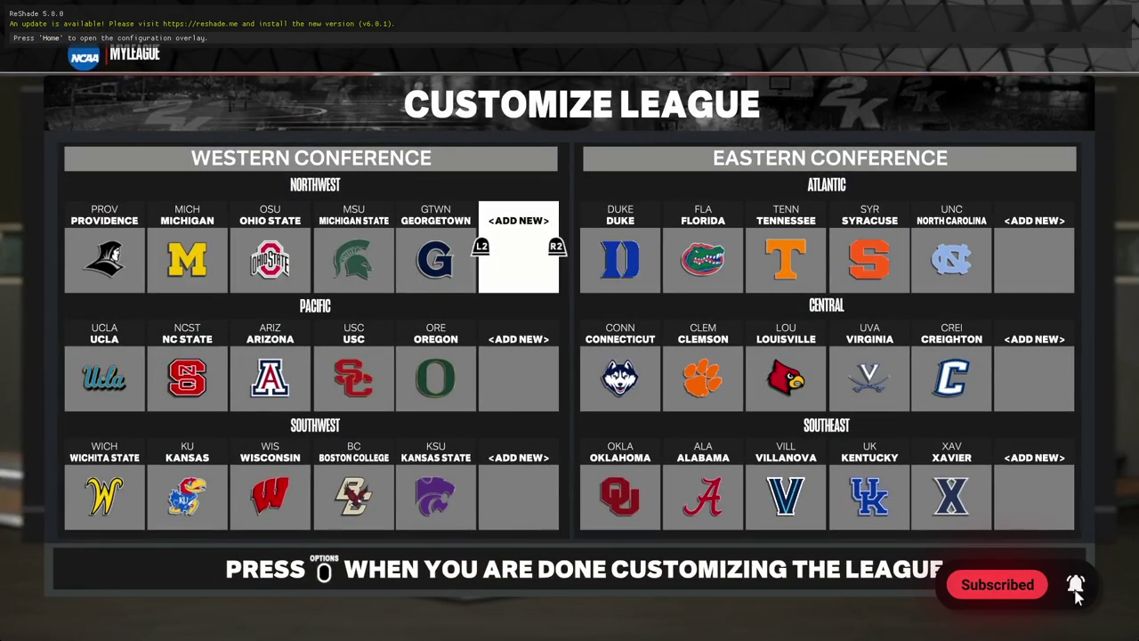
pyautogui.press('Return')
pyautogui.press('pagedown')
pyautogui.press('Escape')
pyautogui.press('Escape')
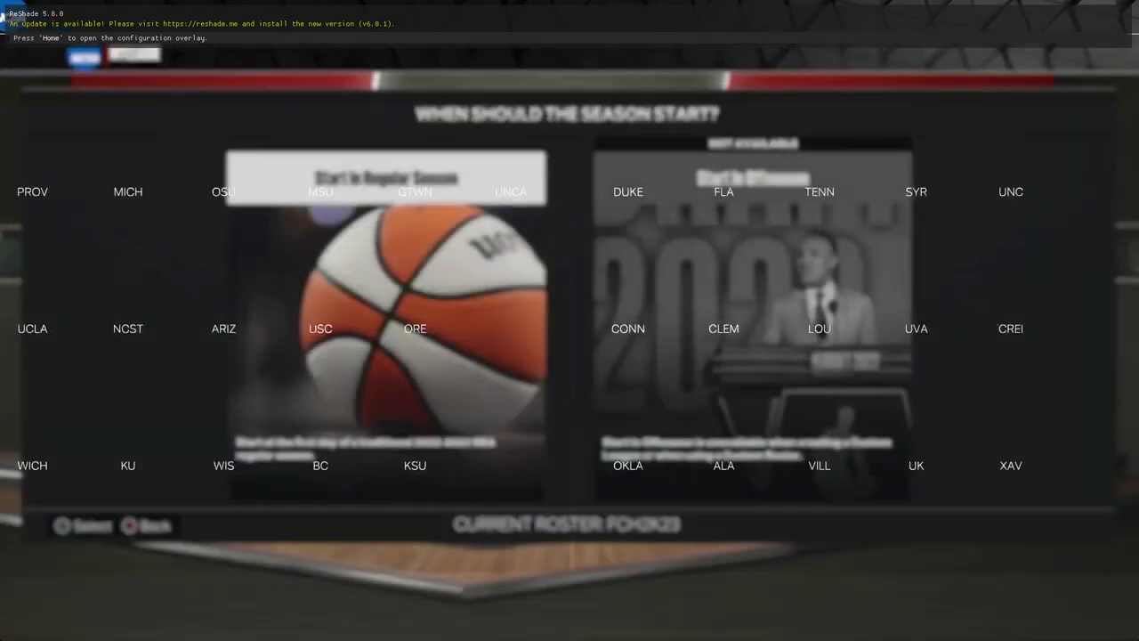
pyautogui.press('Left')
pyautogui.press('Left')
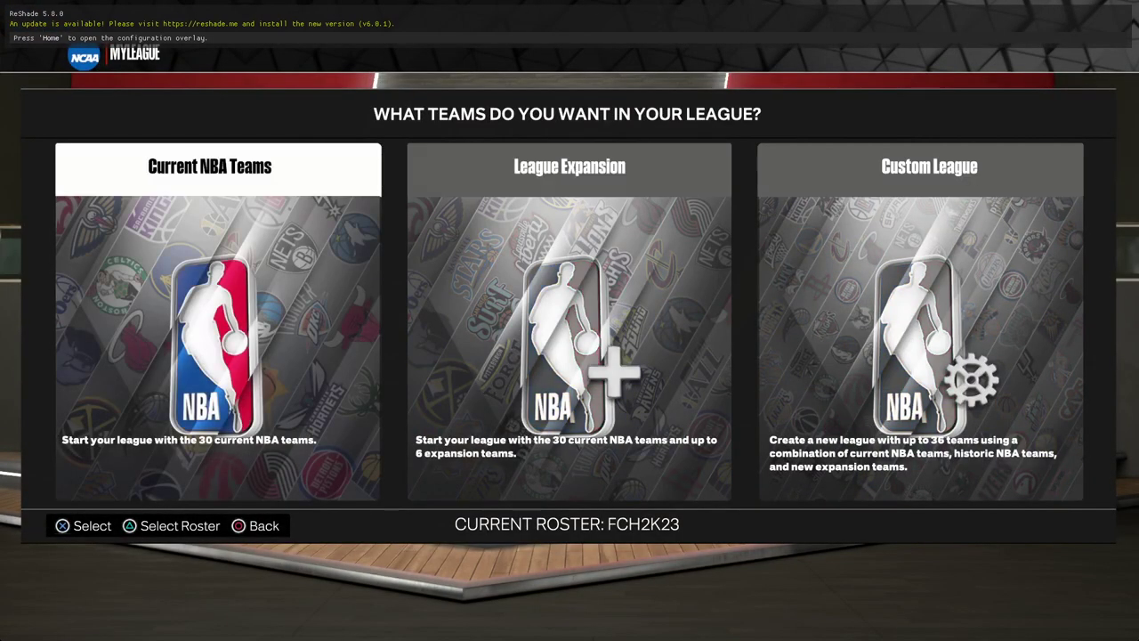
# Step: Go with Current NBA Teams, make every team user-controlled, and advance to create the league
pyautogui.press('Return')
pyautogui.press('Return')
pyautogui.press('Return')
pyautogui.press('space')
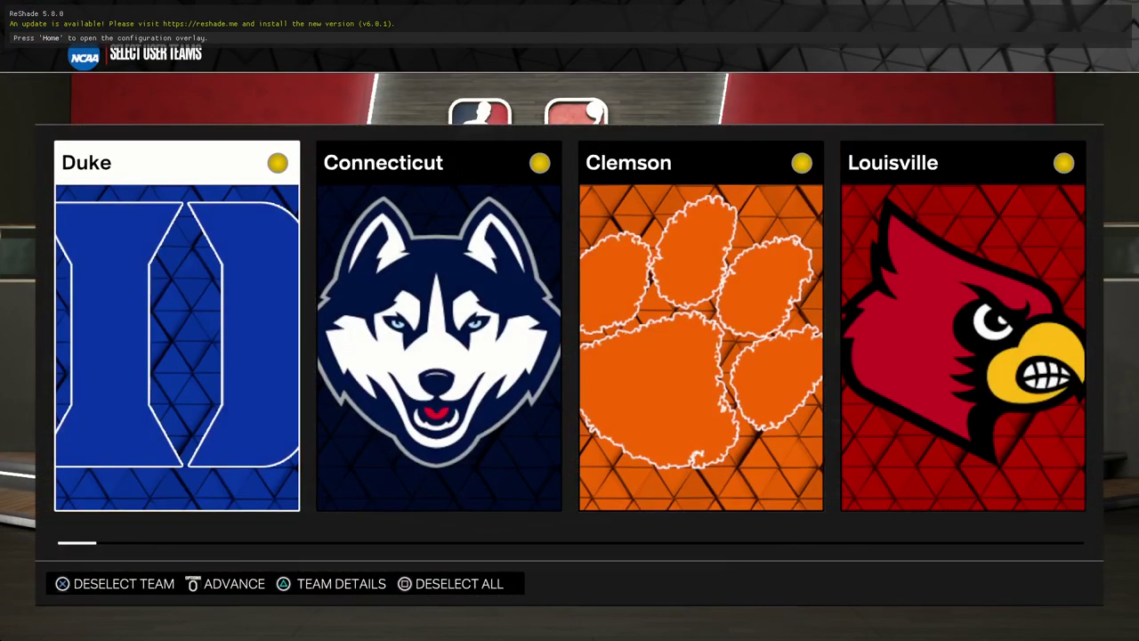
pyautogui.press('Tab')
pyautogui.press('Tab')
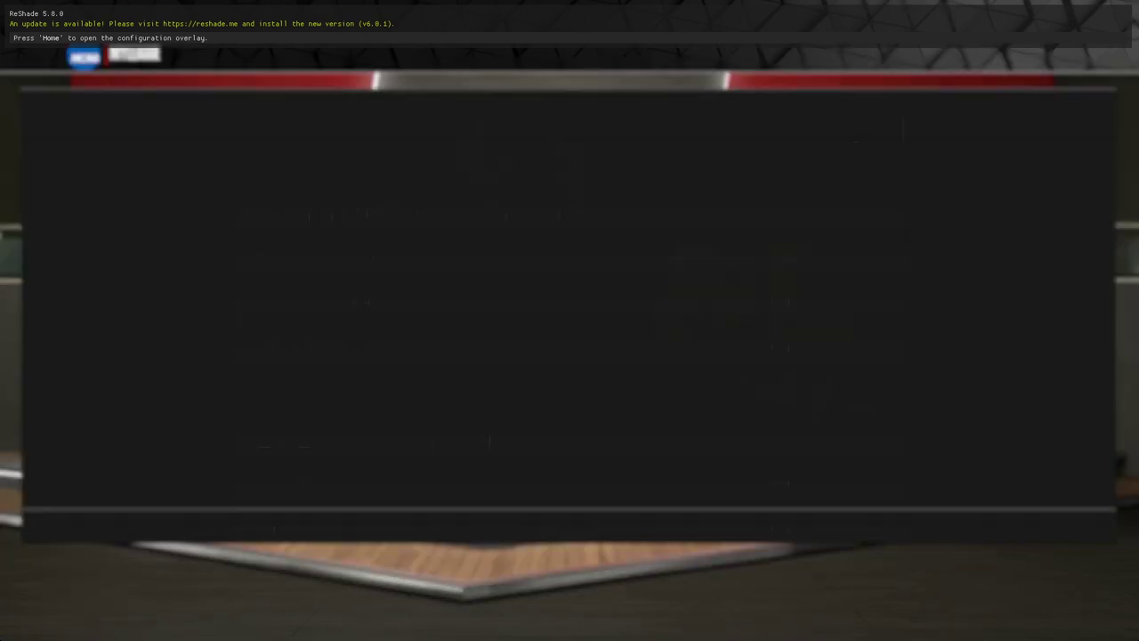
# Step: Accept auto-generated rookies, switch the calendar to Kentucky's schedule, and pick today's Kentucky game
pyautogui.press('Return')
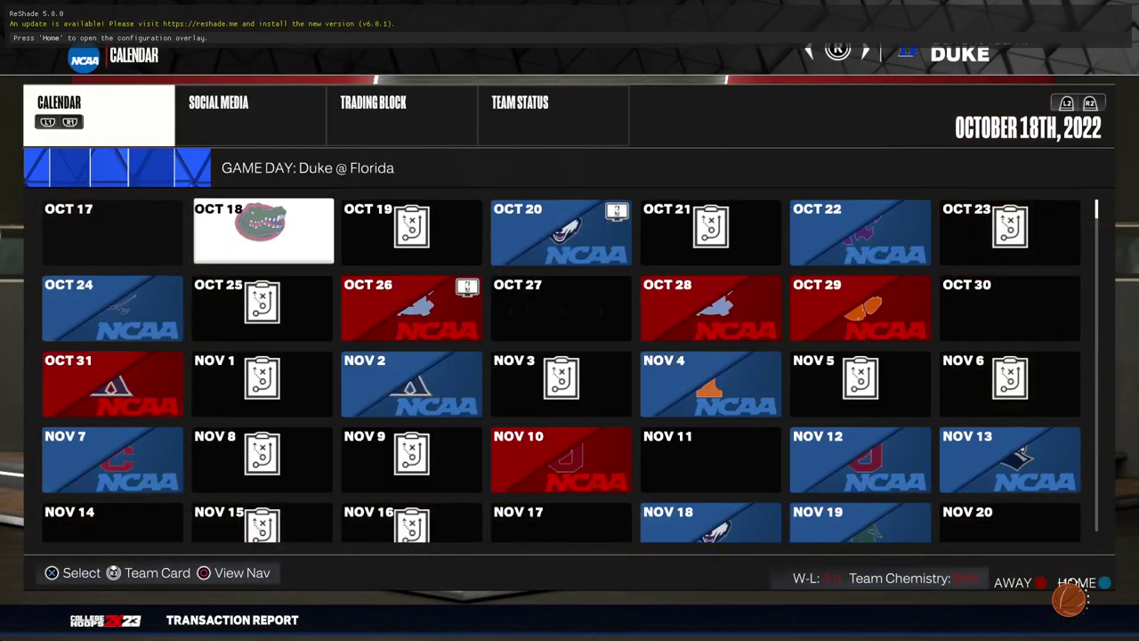
pyautogui.press('Right')
pyautogui.press('Right')
pyautogui.press('Right')
pyautogui.press('Right')
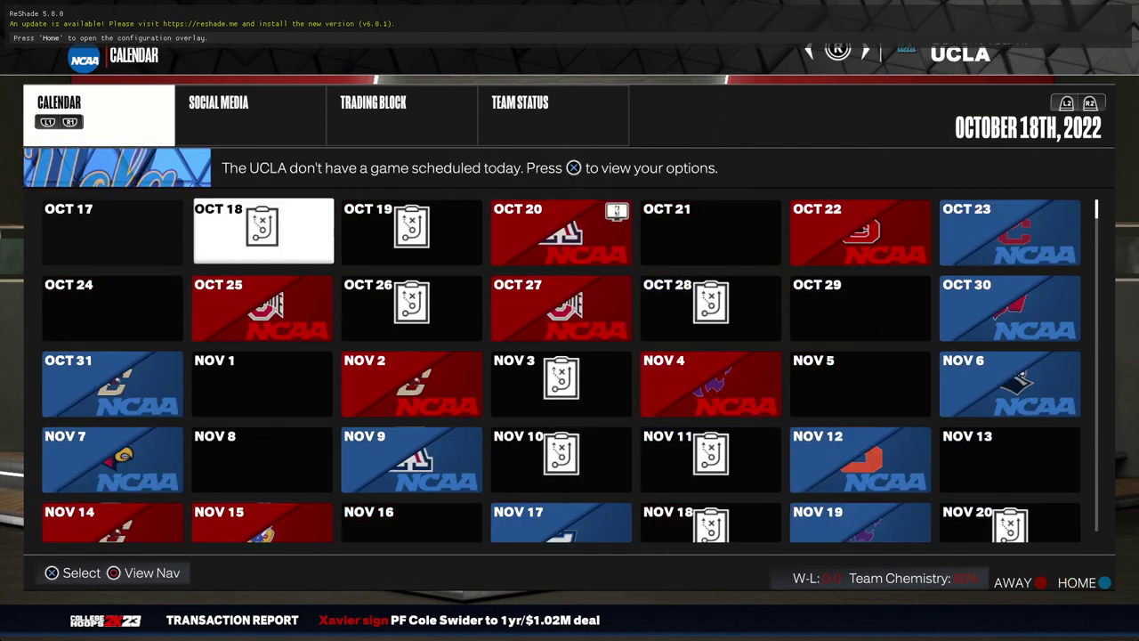
pyautogui.press('Right')
pyautogui.press('Right')
pyautogui.press('Right')
pyautogui.press('Right')
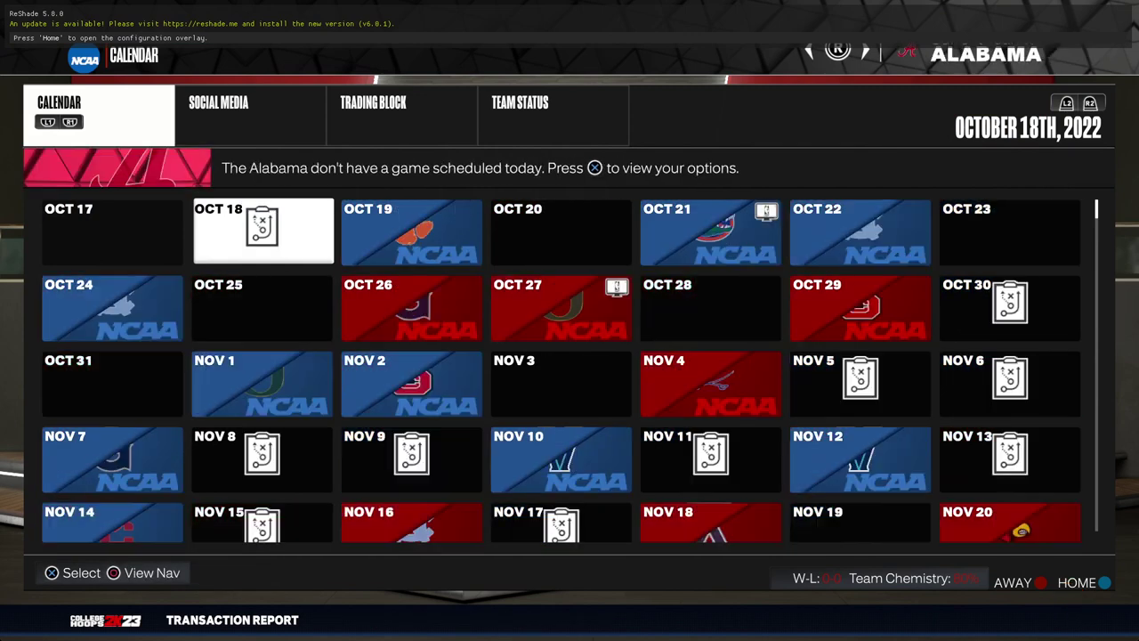
pyautogui.press('Right')
pyautogui.press('Right')
pyautogui.press('Right')
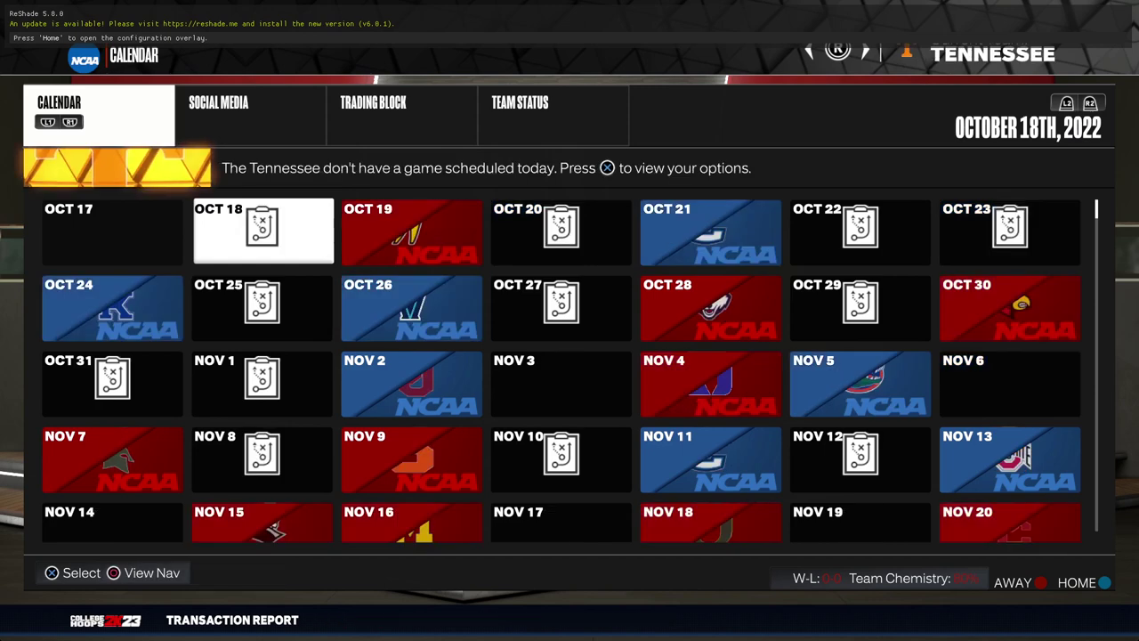
pyautogui.press('Right')
pyautogui.press('Right')
pyautogui.press('Right')
pyautogui.press('Left')
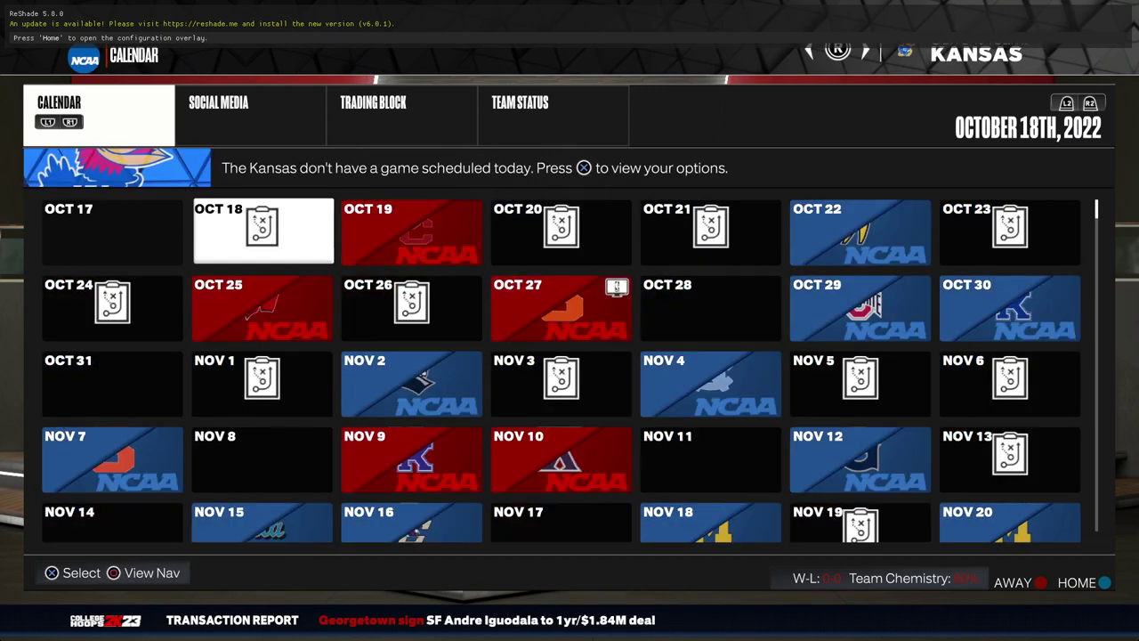
pyautogui.press('Right')
pyautogui.press('Right')
pyautogui.press('Right')
pyautogui.press('Right')
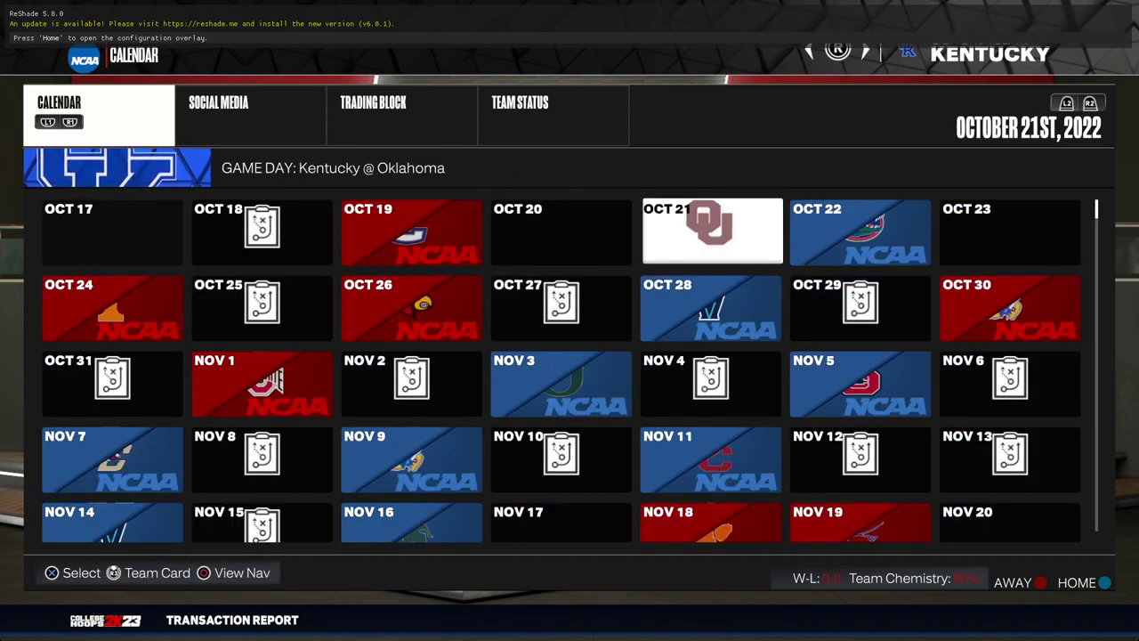
pyautogui.press('Return')
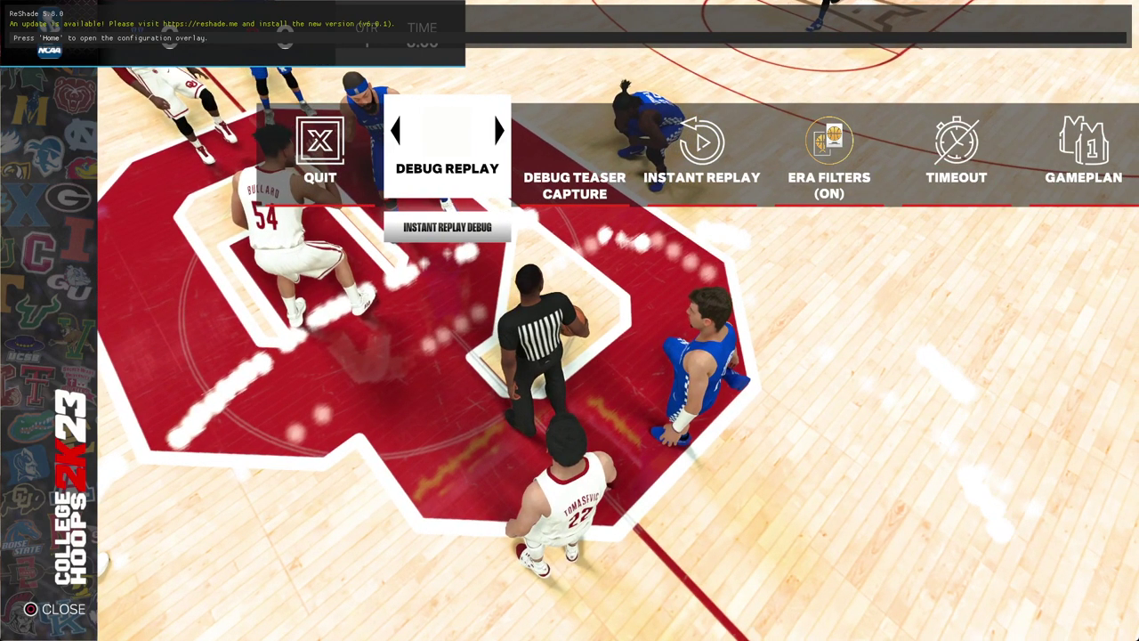
# Step: Dismiss the pause menu so the Kentucky @ Oklahoma game begins from tip-off
pyautogui.press('Escape')
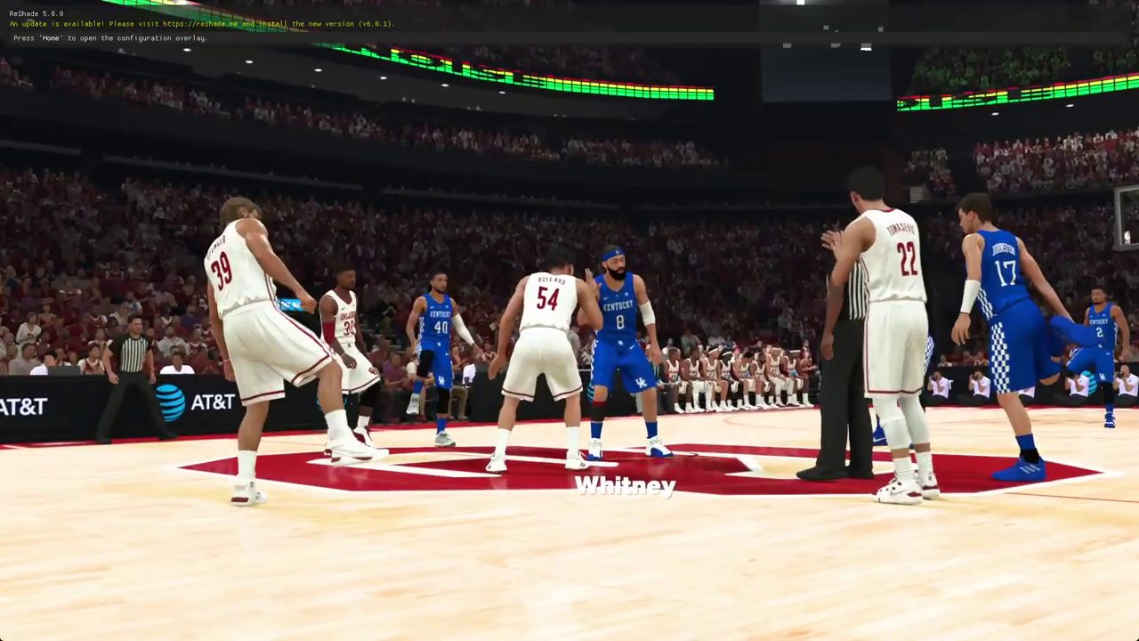